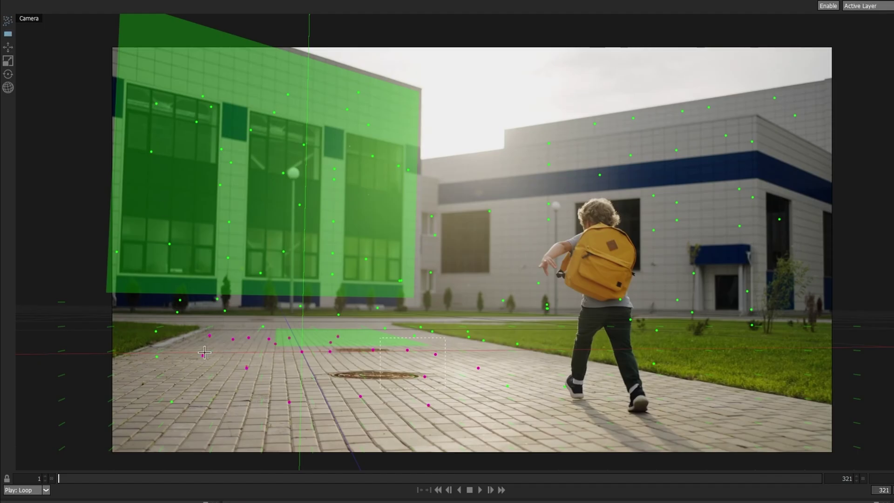
- Place a ground plane card in the earlier solved scene
left_click_drag(204, 352, 760, 462)
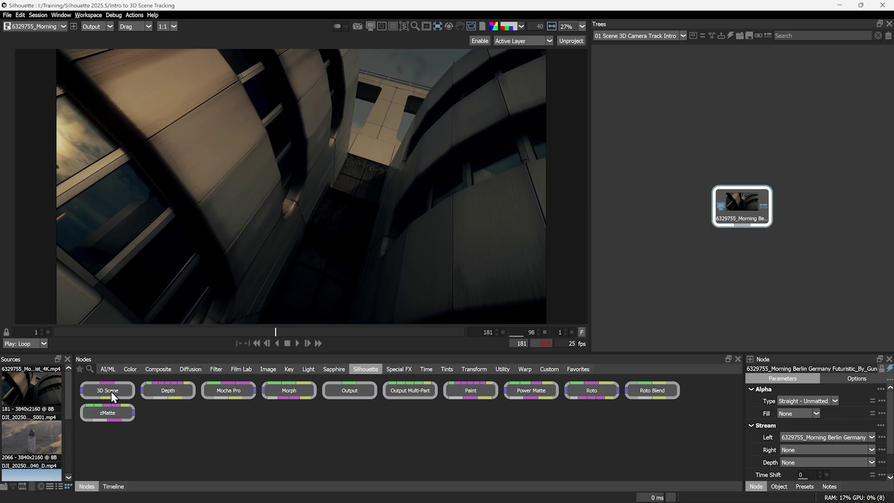
- Add a Transform-palette 3D Scene node under the building clip and browse Load 3D Scene formats
left_click(468, 372)
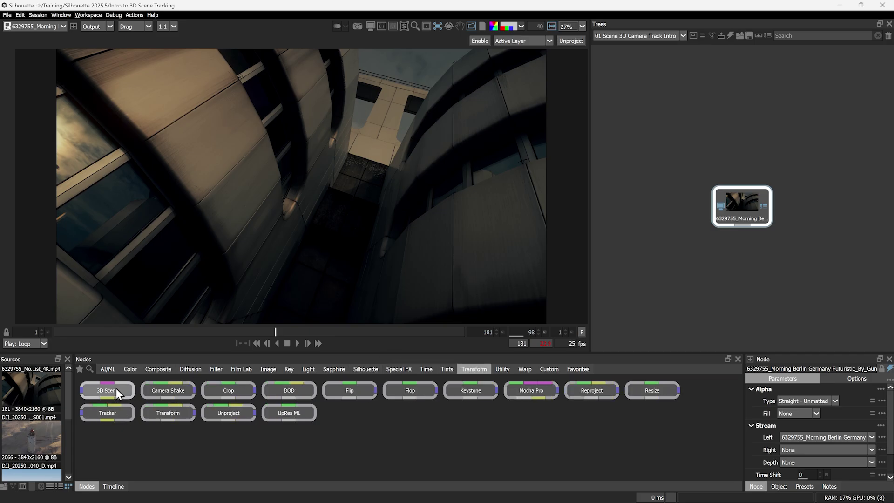
mouse_move(116, 389)
left_mouse_down()
mouse_move(740, 209)
mouse_move(755, 151)
left_mouse_up()
left_click_drag(743, 264, 712, 218)
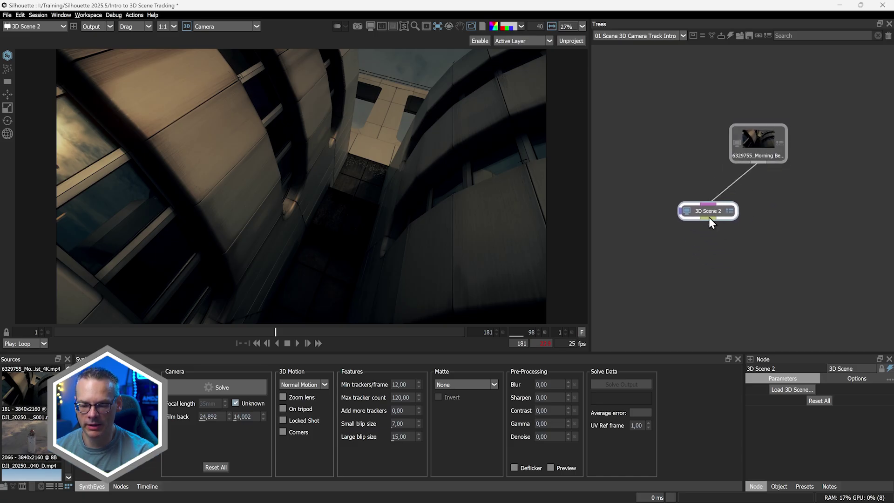
left_click(792, 392)
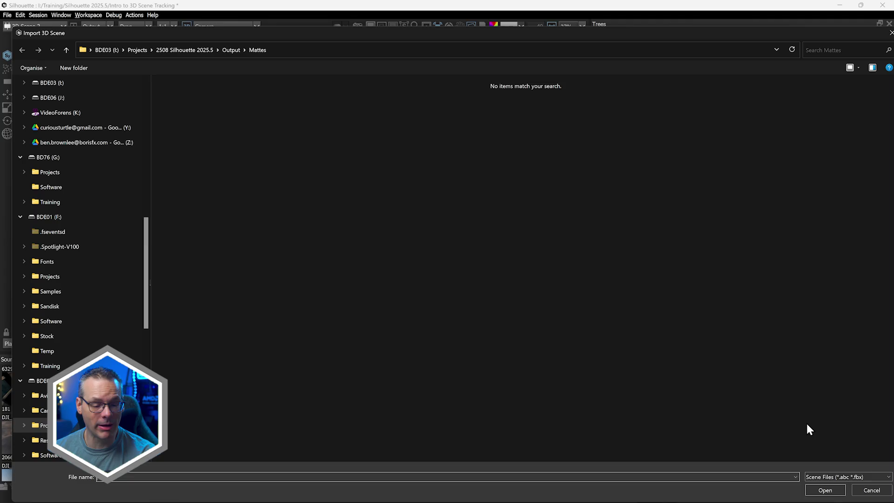
left_click(828, 475)
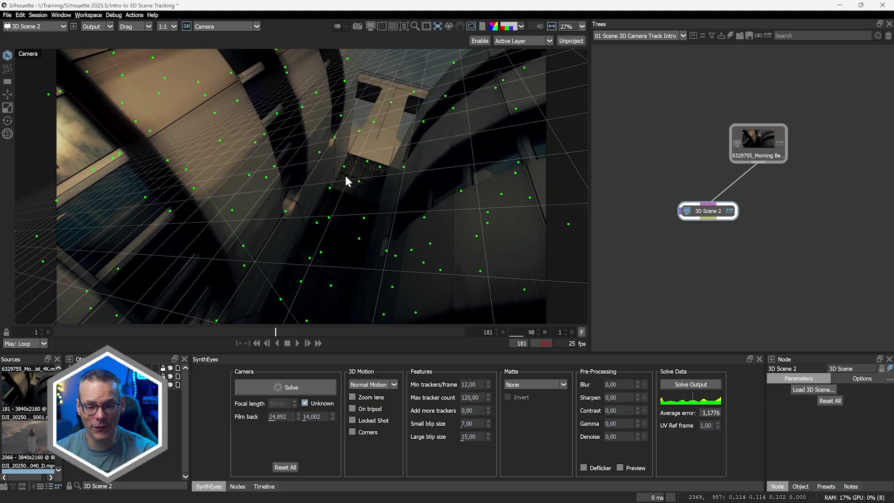
- Play back the camera solve, inspect the Scene and Camera transform values, and return to frame 33
left_click(298, 342)
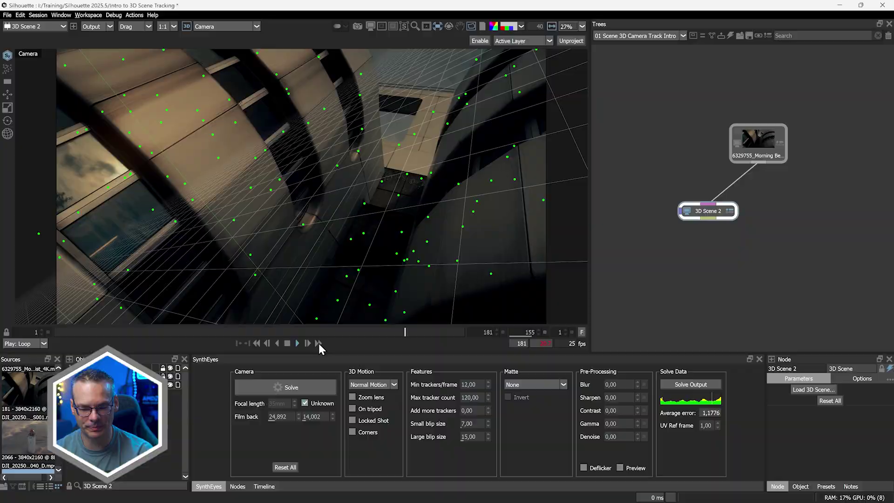
left_click(287, 343)
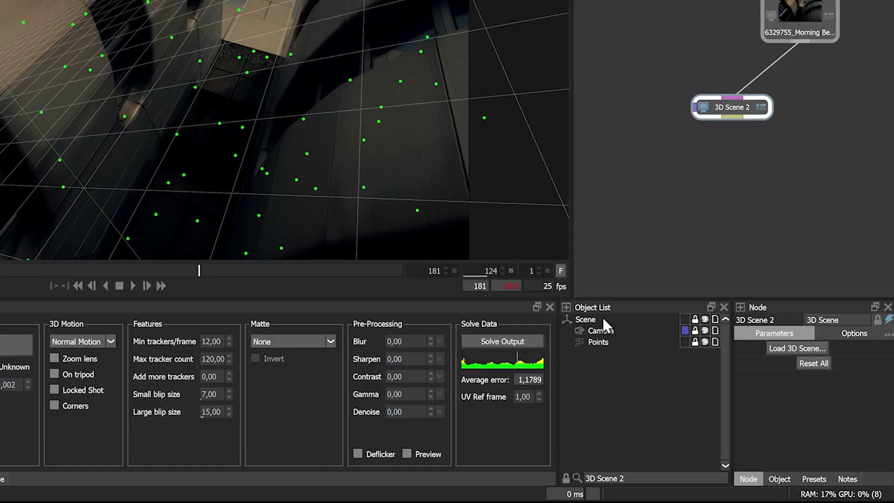
left_click(586, 319)
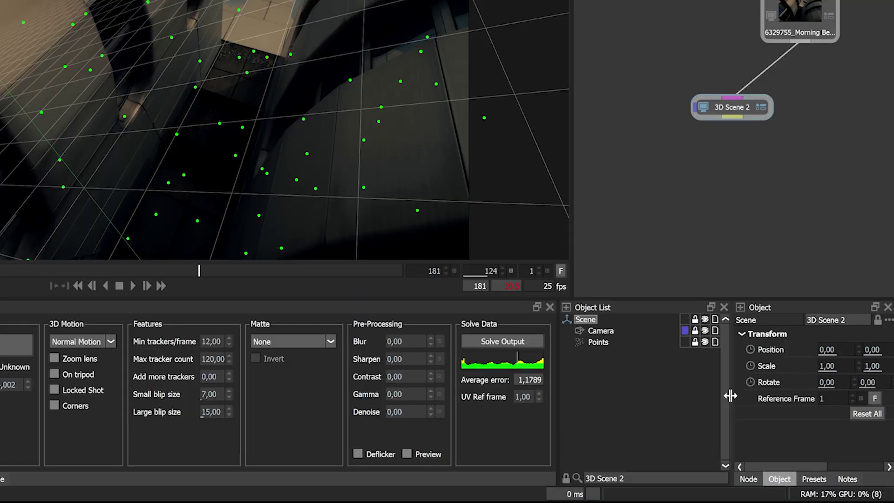
left_click(601, 331)
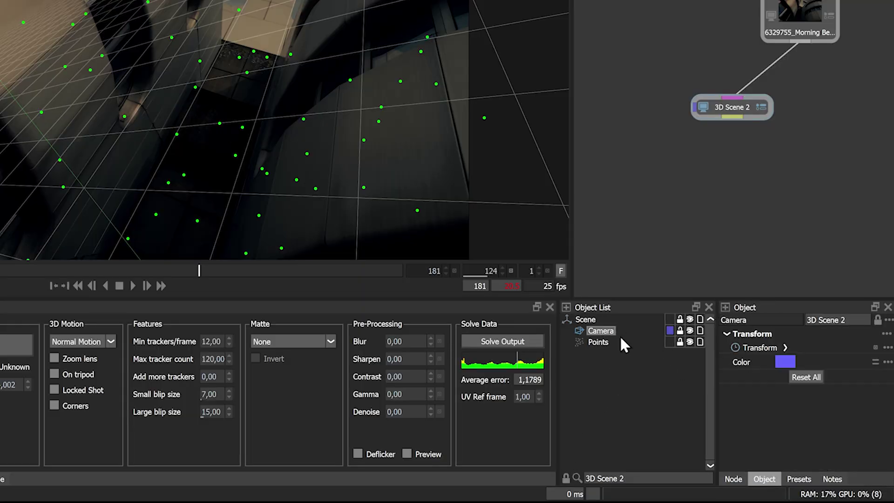
left_click(784, 347)
left_click_drag(199, 271, 398, 272)
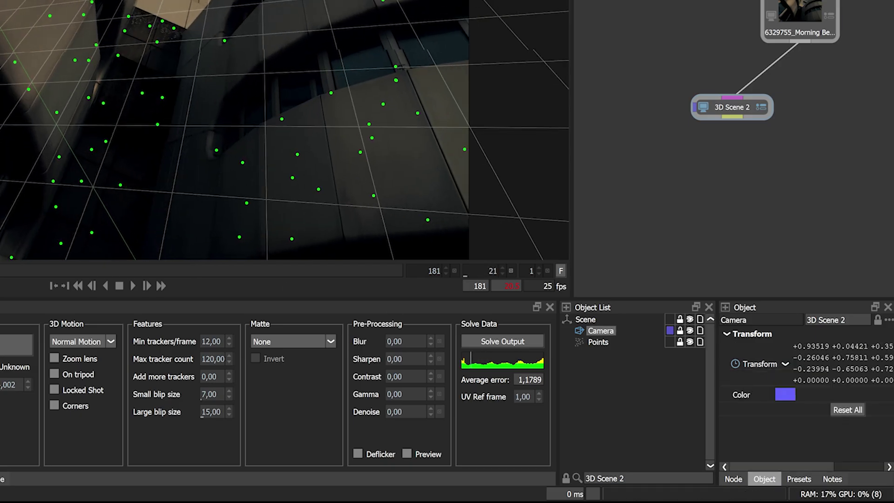
left_click(84, 271)
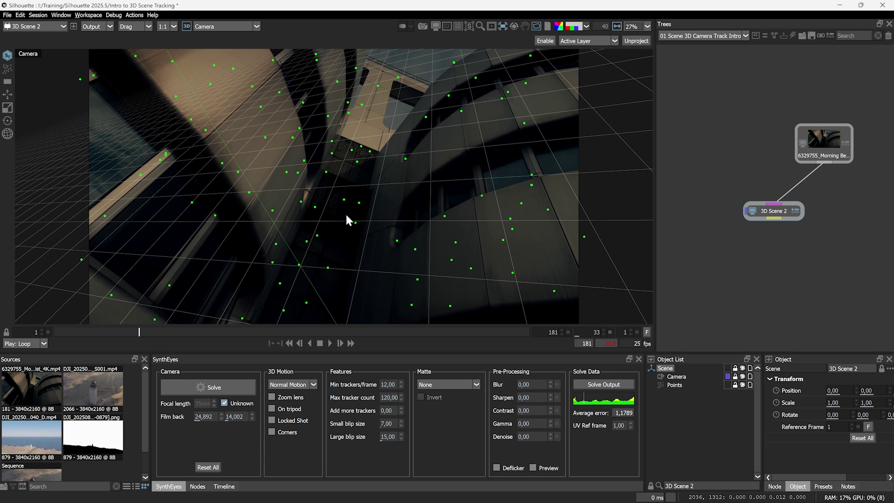
- Select tracked points on the wall and create the first card on them
left_click(8, 82)
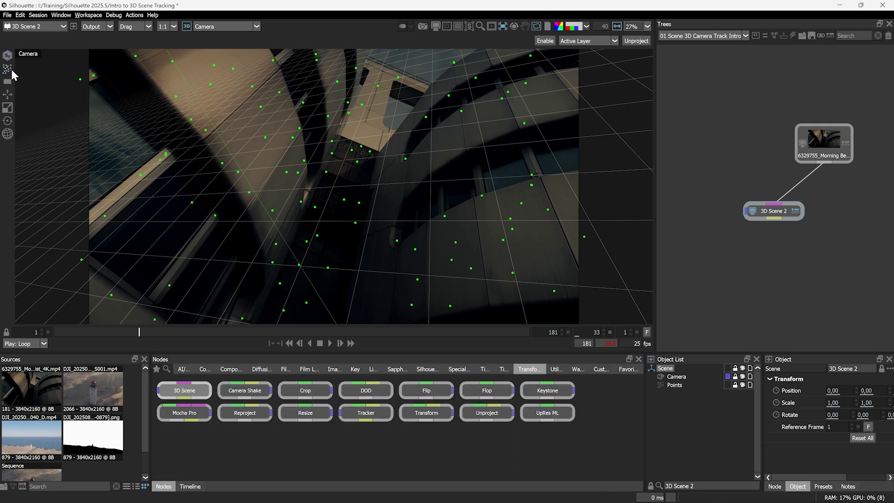
left_click_drag(213, 203, 259, 137)
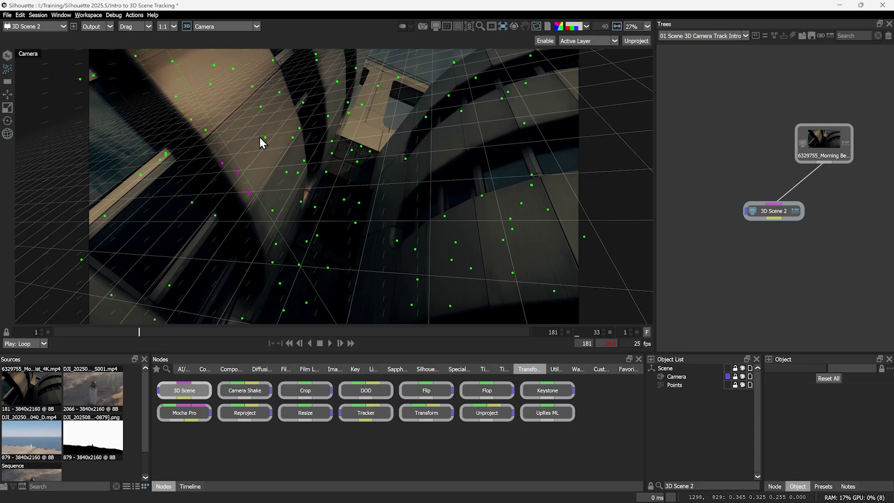
left_click_drag(251, 101, 301, 146)
left_click_drag(207, 140, 301, 132)
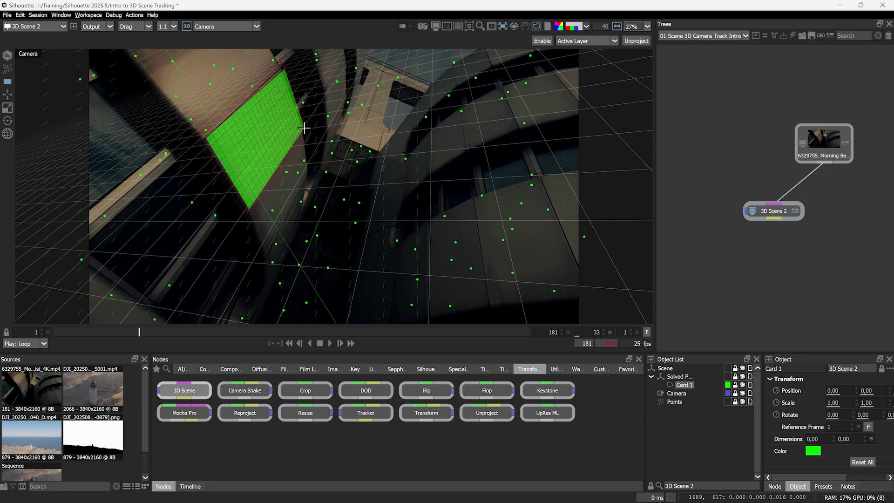
left_click_drag(305, 127, 306, 127)
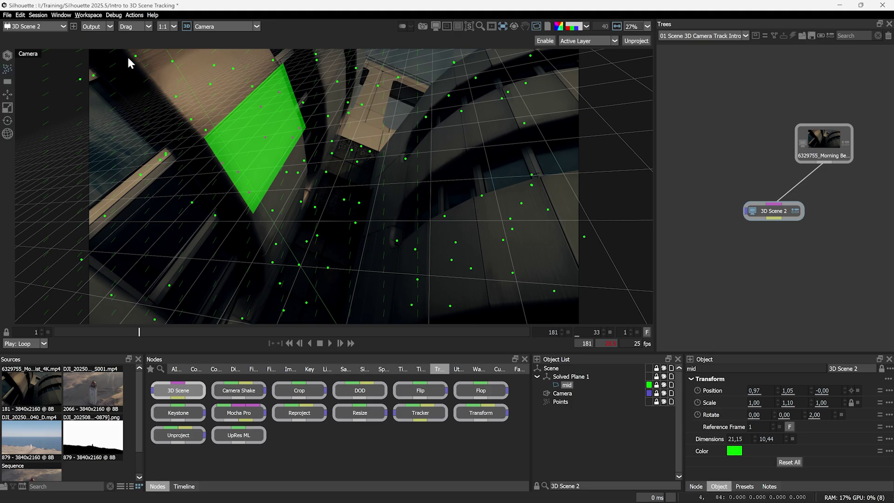
- Create a second card on the upper-left wall points and give it a new colour
left_click_drag(157, 61, 229, 112)
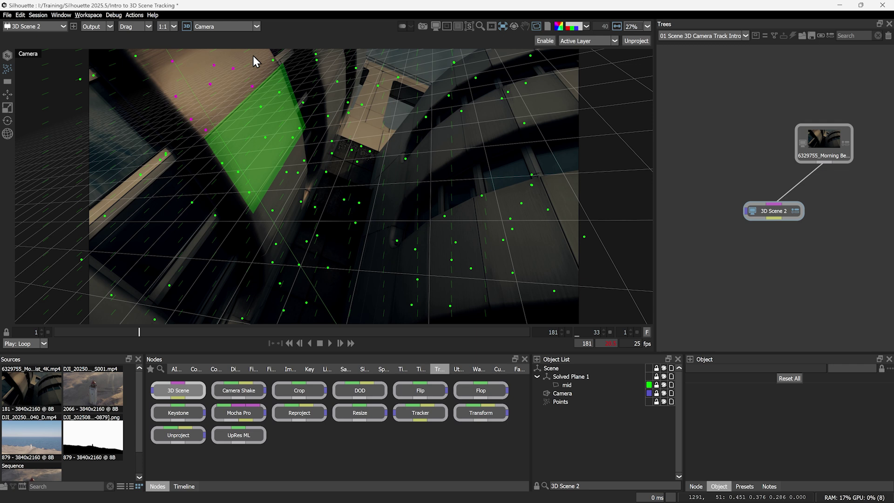
left_click_drag(143, 63, 286, 67)
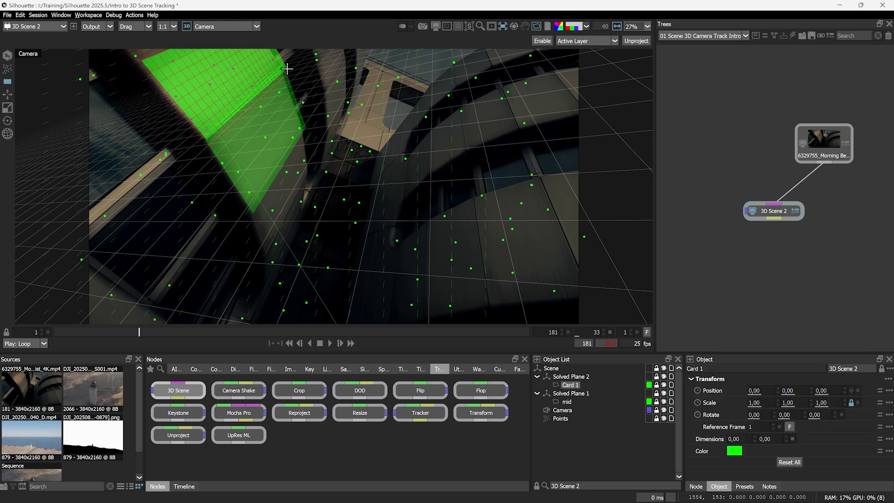
left_click_drag(285, 67, 286, 69)
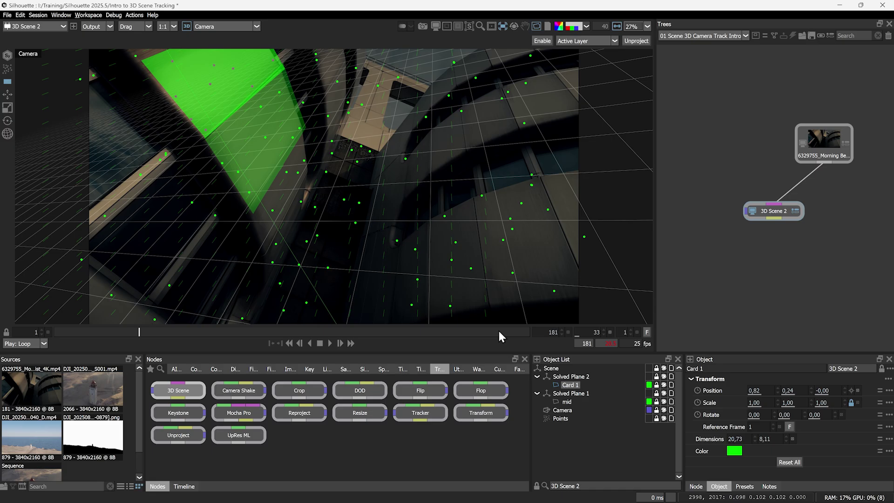
left_click(650, 385)
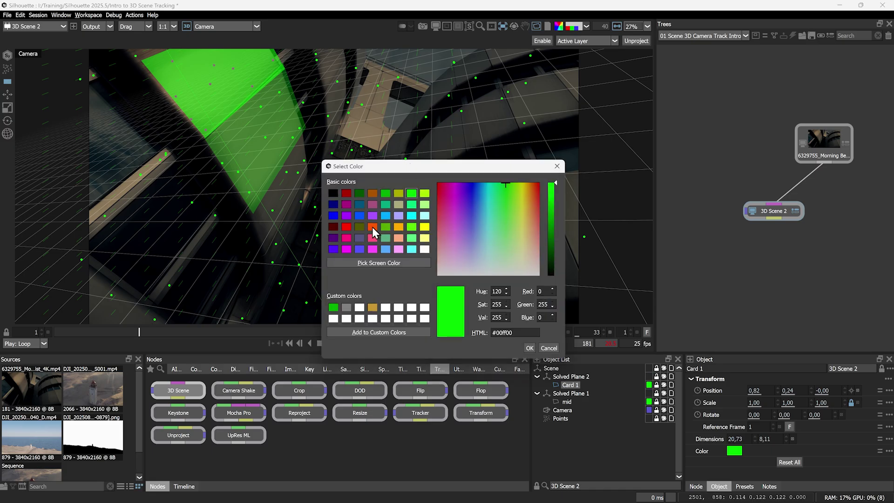
left_click(373, 227)
left_click(530, 348)
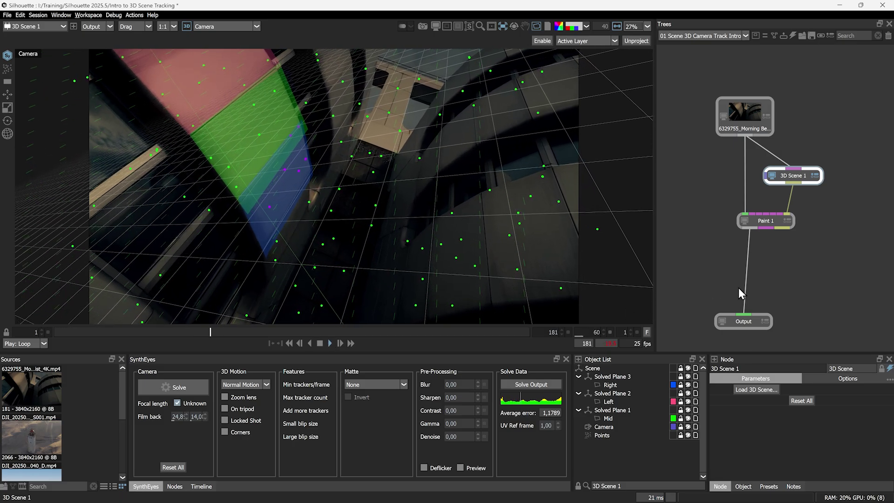
- Enable projection in the Paint viewer through 3D Scene 1→Left and scrub to check it
left_click(593, 368)
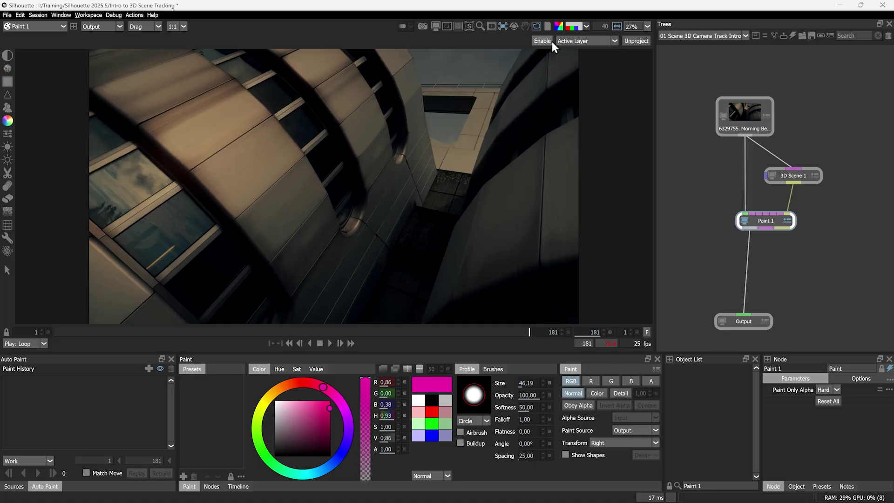
left_click(544, 41)
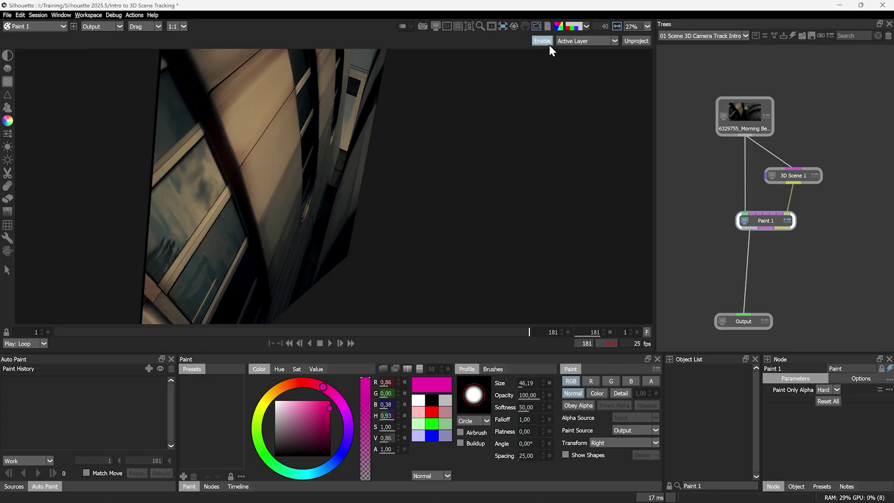
left_click(594, 41)
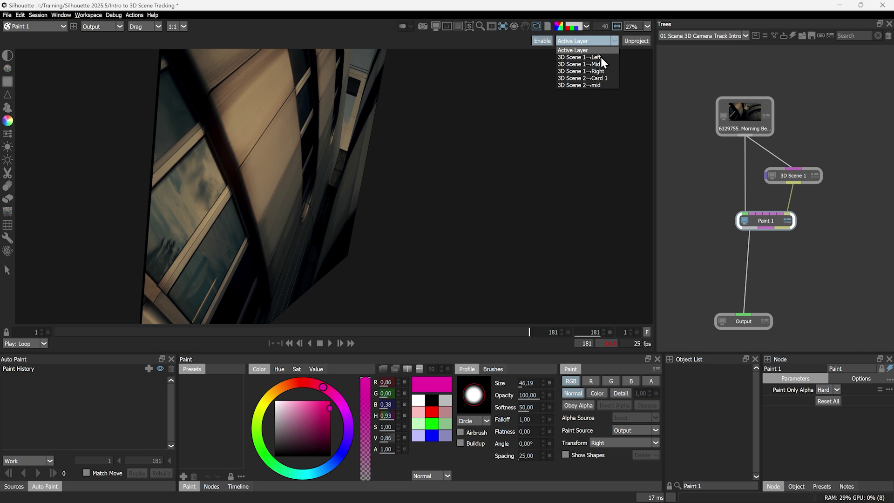
left_click(601, 57)
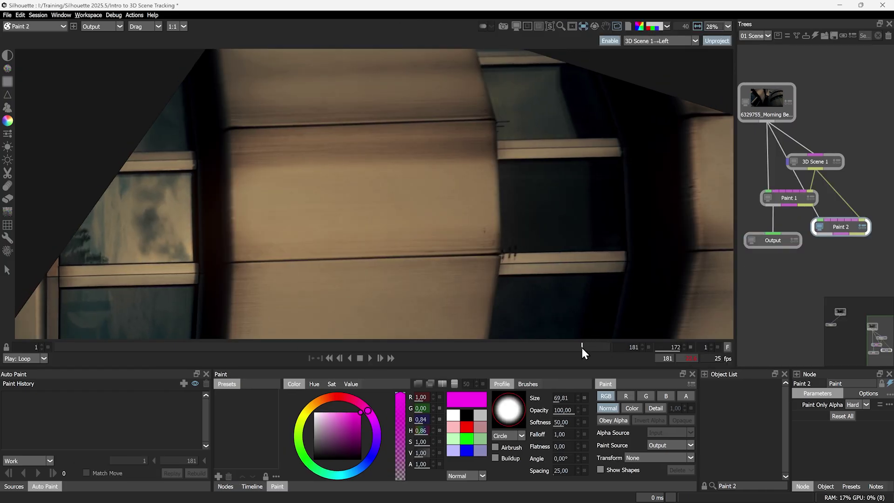
mouse_move(582, 347)
left_mouse_down()
mouse_move(376, 353)
mouse_move(432, 348)
left_mouse_up()
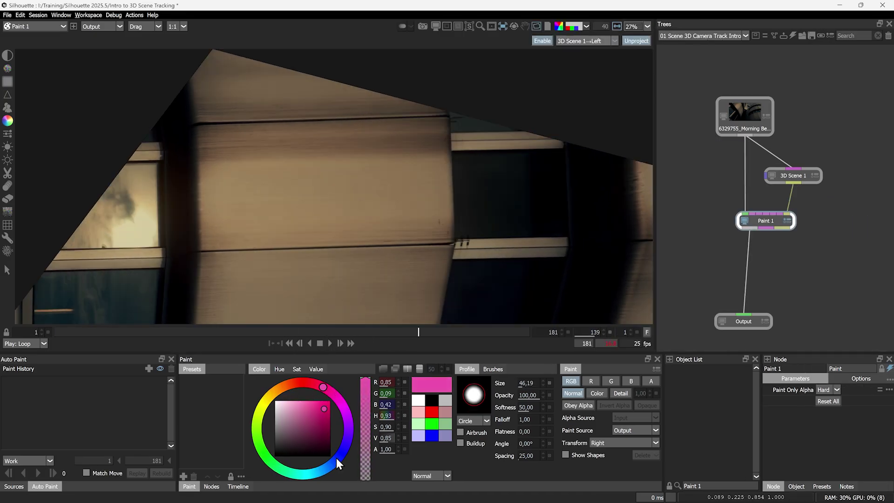
- Paint a curved blue stroke on the tower side
left_click(337, 461)
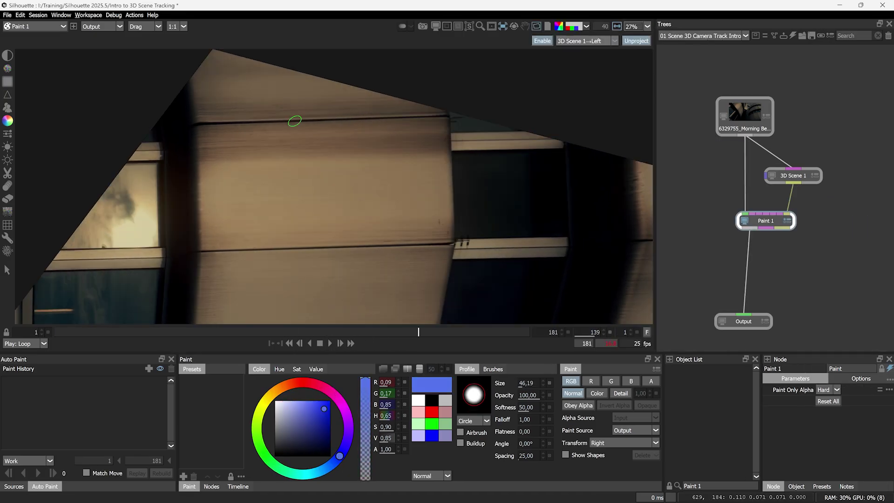
left_click_drag(319, 135, 325, 215)
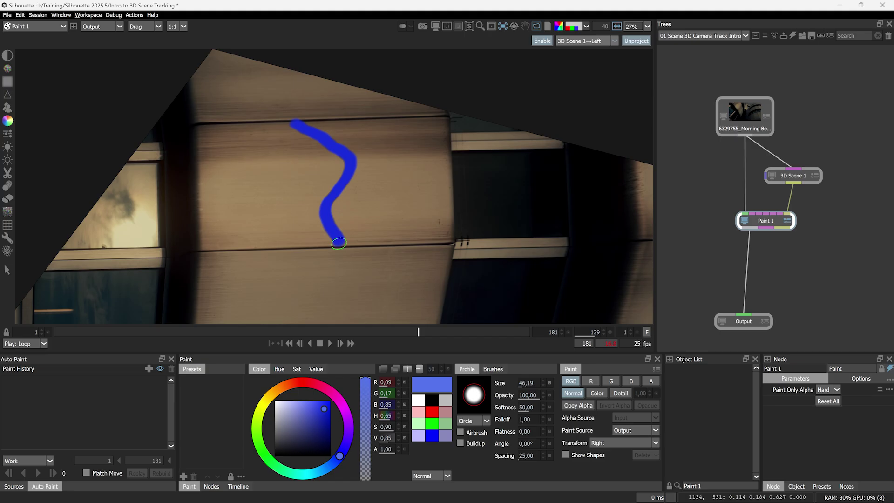
left_click_drag(338, 243, 339, 244)
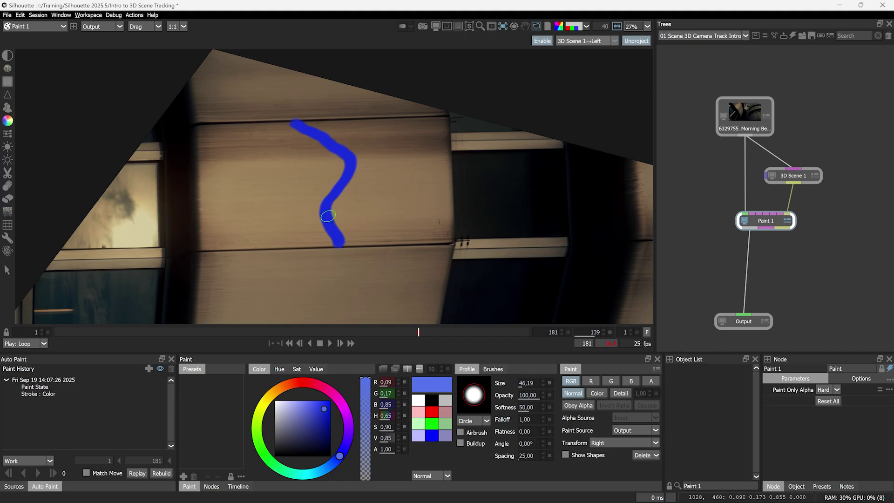
- Set the blue stroke's Transform to Left and match-move replay it across all 181 frames
left_click(62, 382)
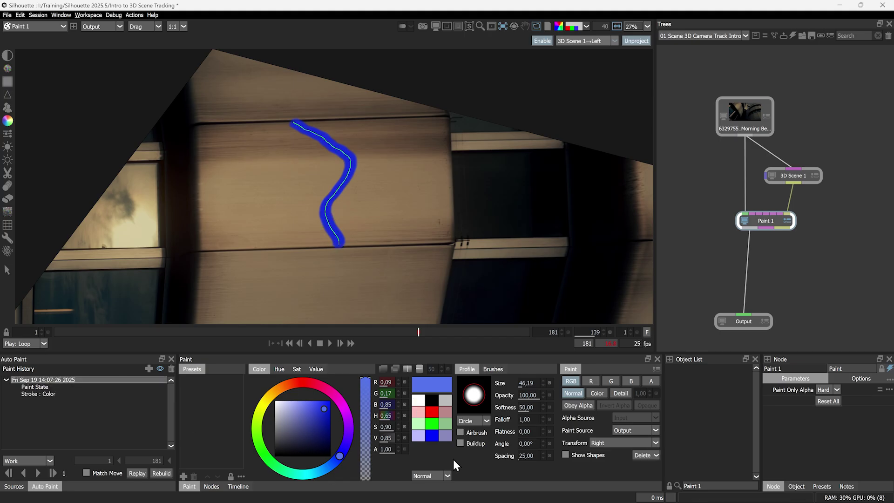
left_click(609, 441)
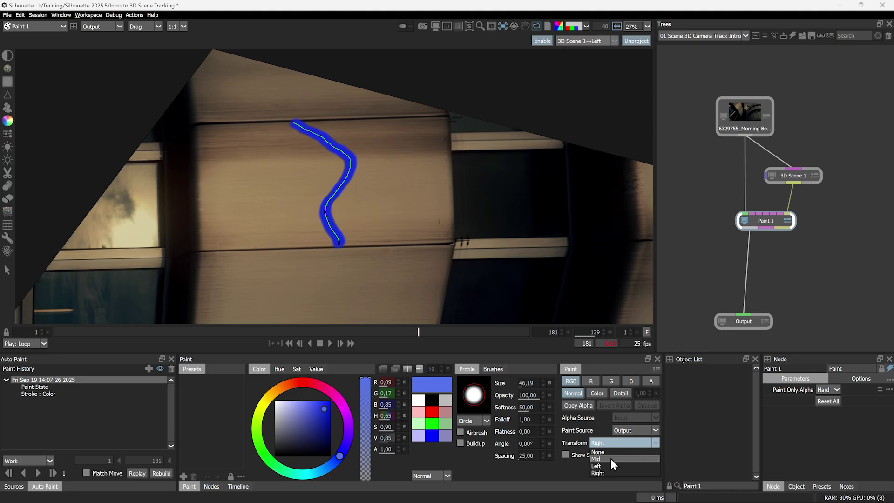
left_click(612, 465)
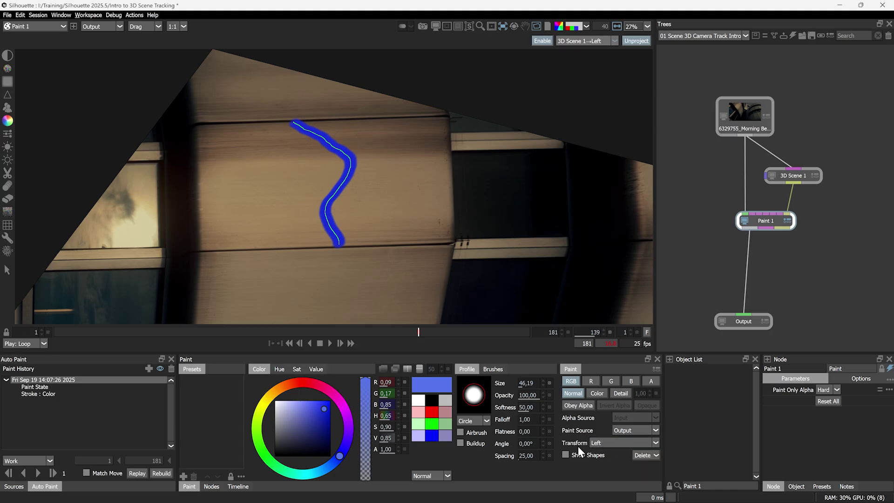
left_click(601, 444)
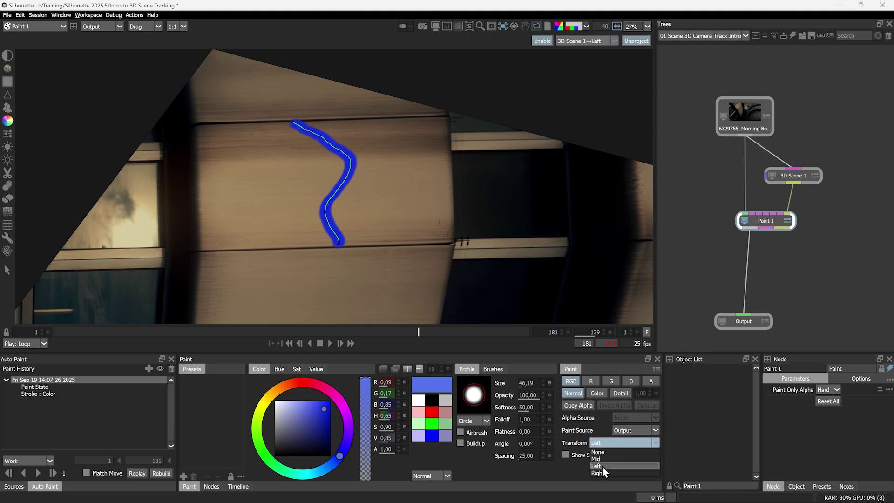
left_click(602, 466)
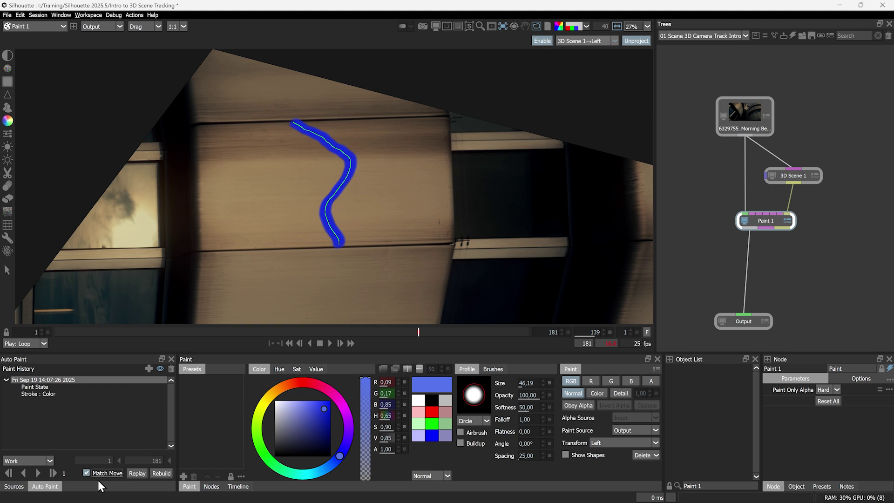
left_click(39, 473)
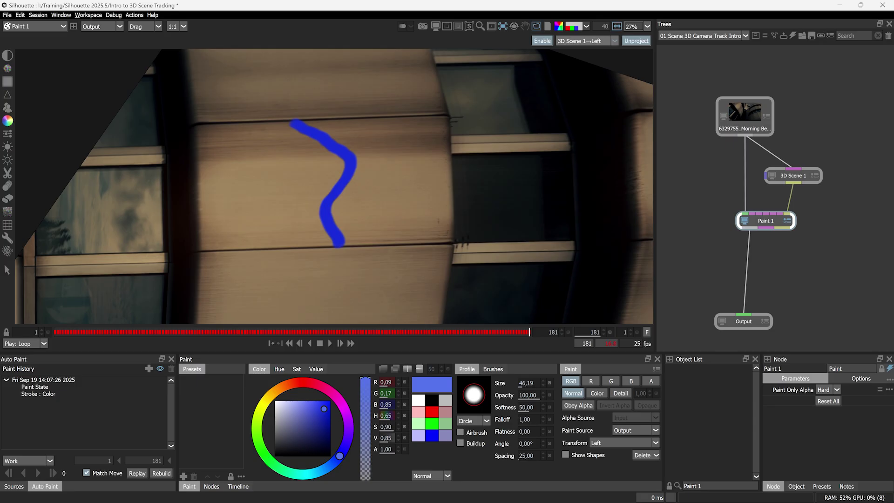
left_click_drag(297, 332, 457, 328)
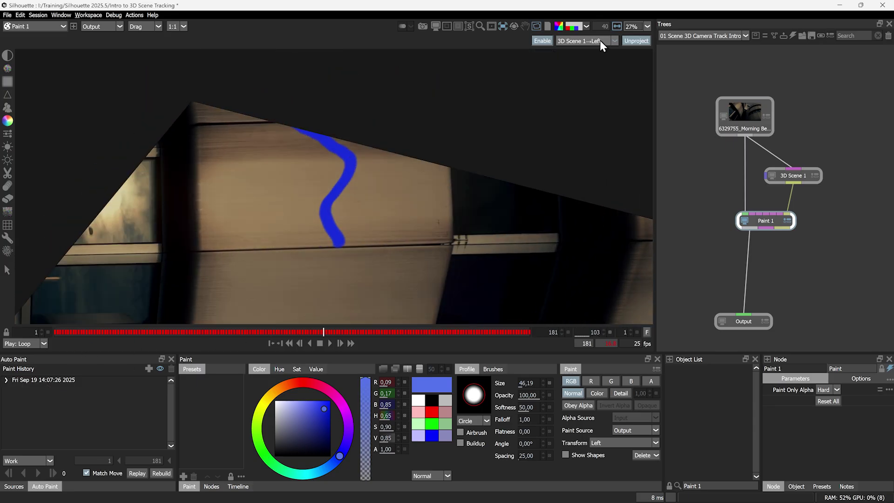
- View through 3D Scene 1→Mid with Transform set to Mid, and pick cyan with a textured brush
left_click(600, 40)
left_click(587, 68)
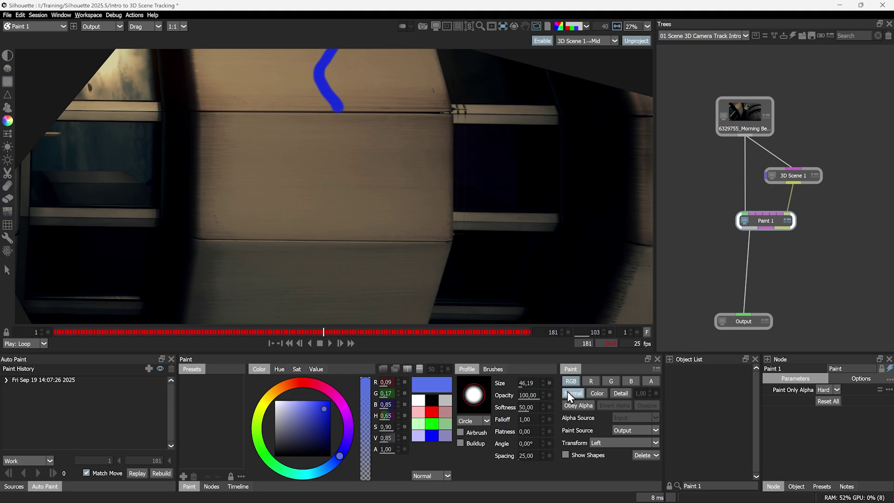
left_click(606, 440)
left_click(313, 473)
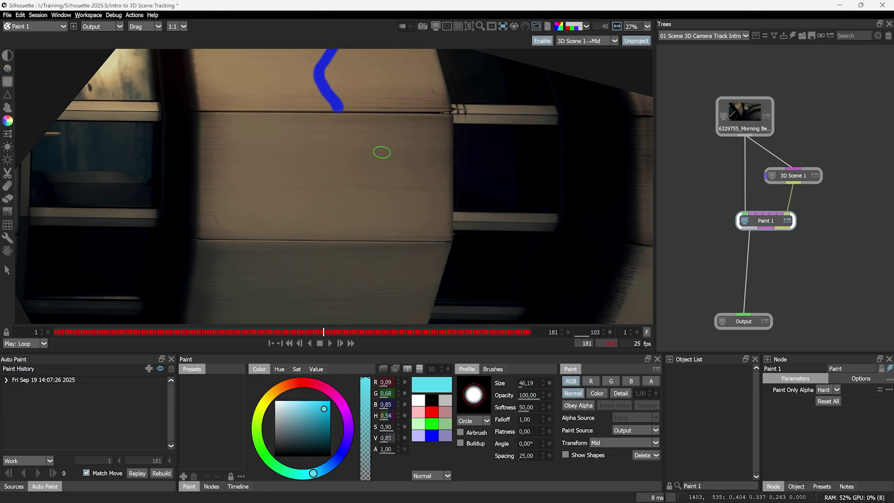
left_click(493, 369)
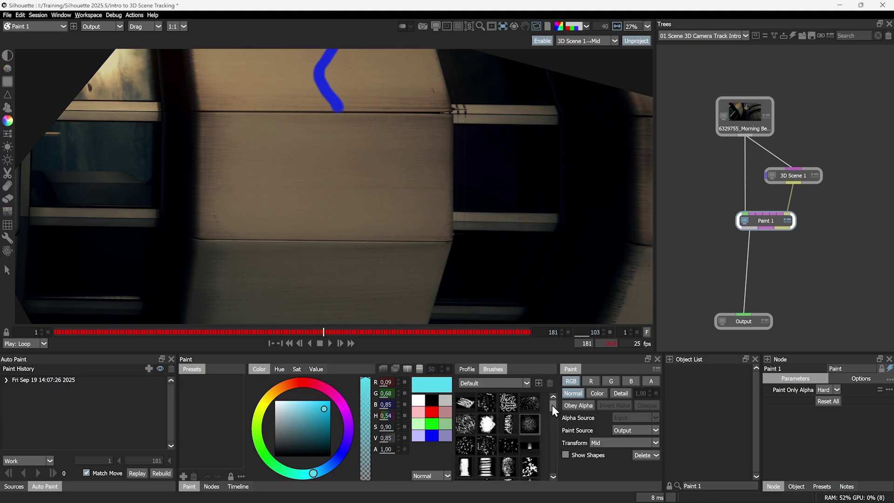
left_click_drag(552, 405, 553, 422)
left_click(511, 434)
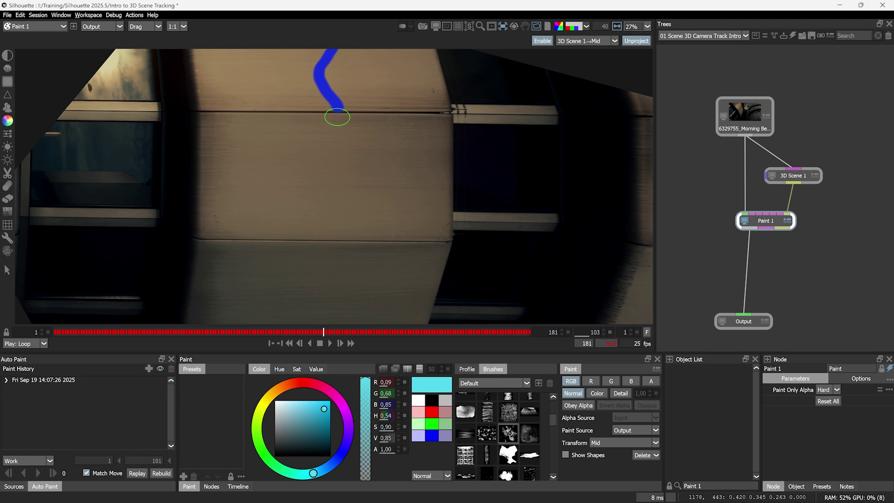
- Paint cyan textured strokes on the middle panel and replay them across the frames
left_click_drag(337, 115, 339, 238)
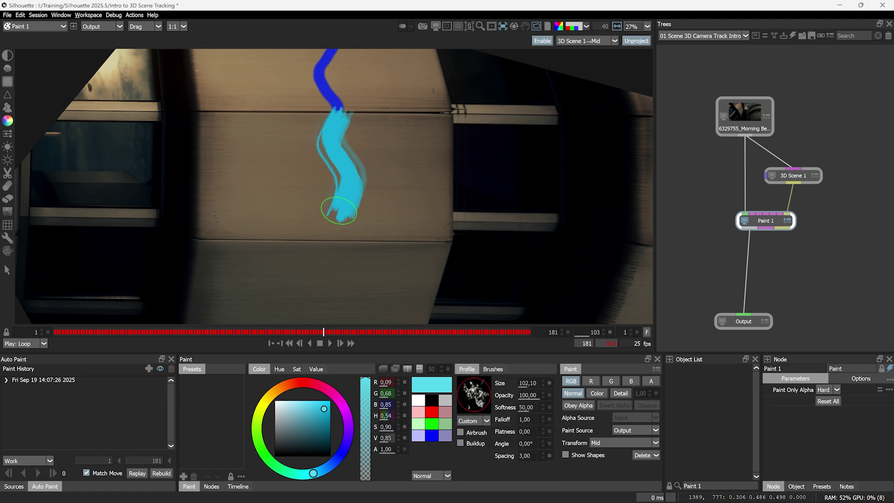
left_click_drag(277, 237, 412, 241)
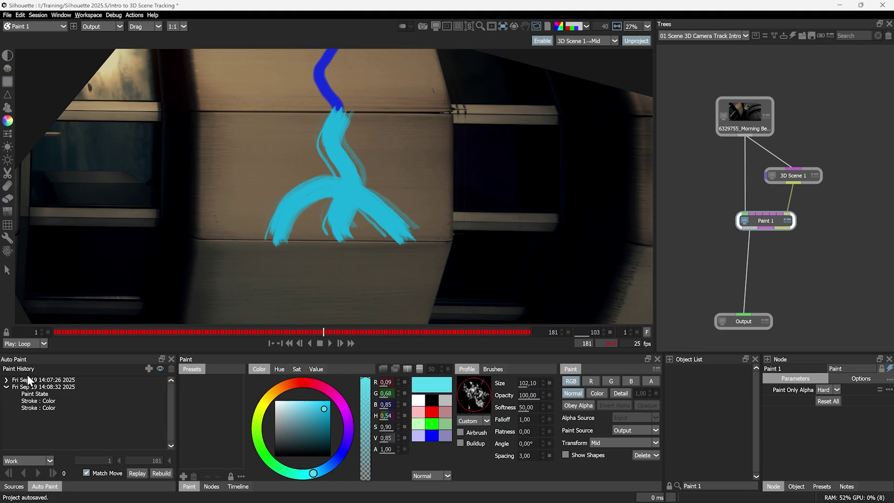
left_click(36, 387)
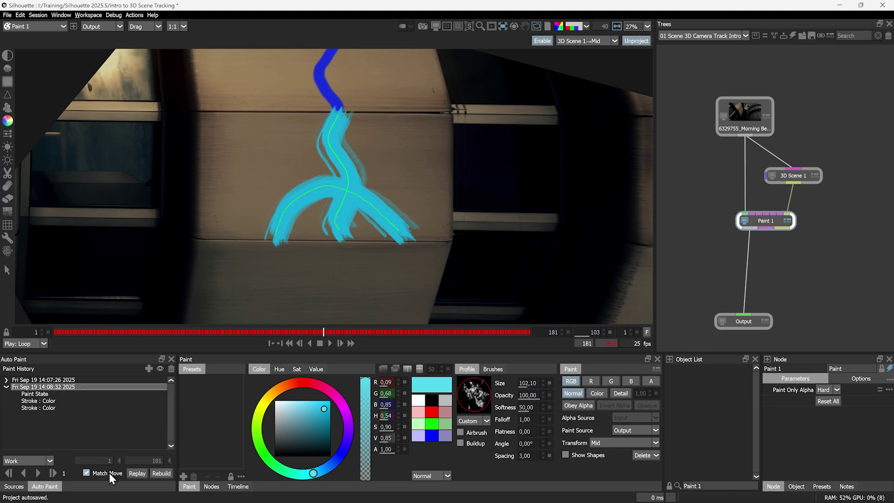
left_click(35, 474)
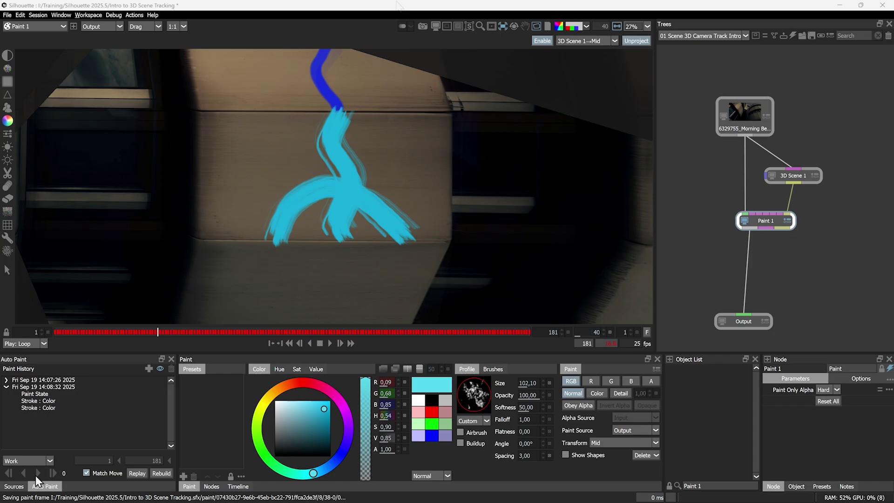
- View through 3D Scene 1→Right and set the paint Transform to Right
left_click(578, 40)
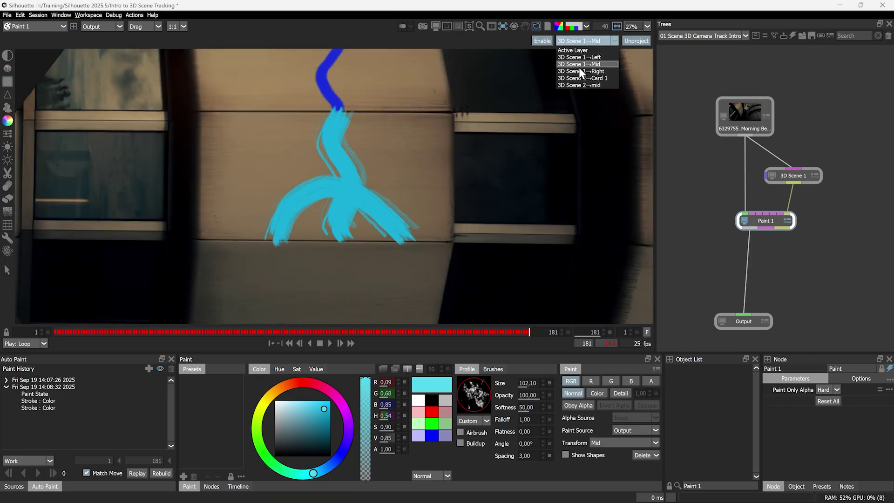
left_click(579, 72)
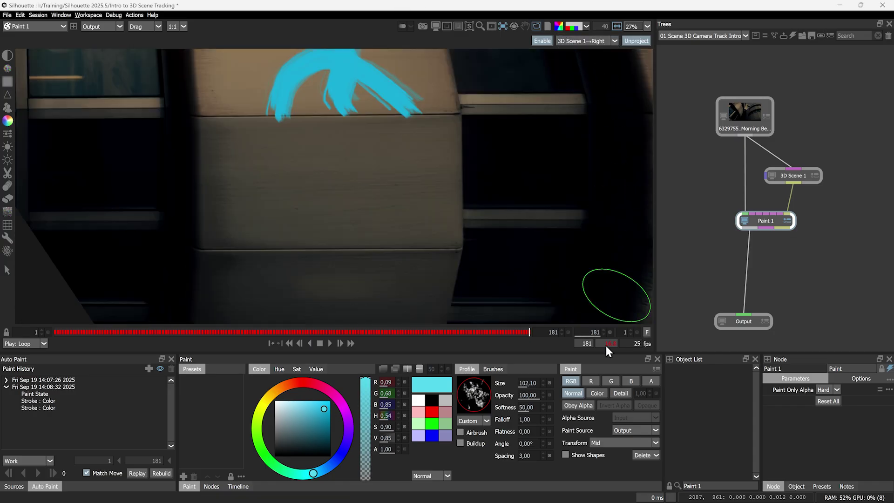
left_click(601, 443)
left_click(604, 471)
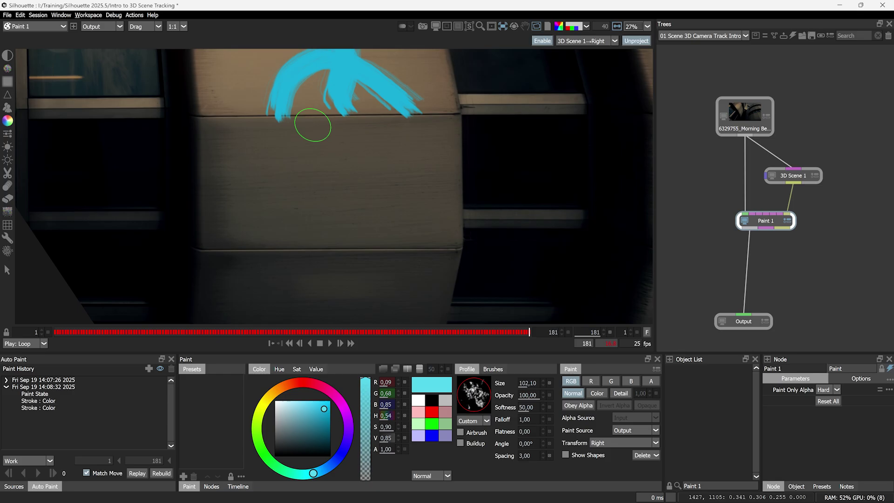
- Paint thick yellow strokes across the right tower panel
key("x")
left_click(492, 370)
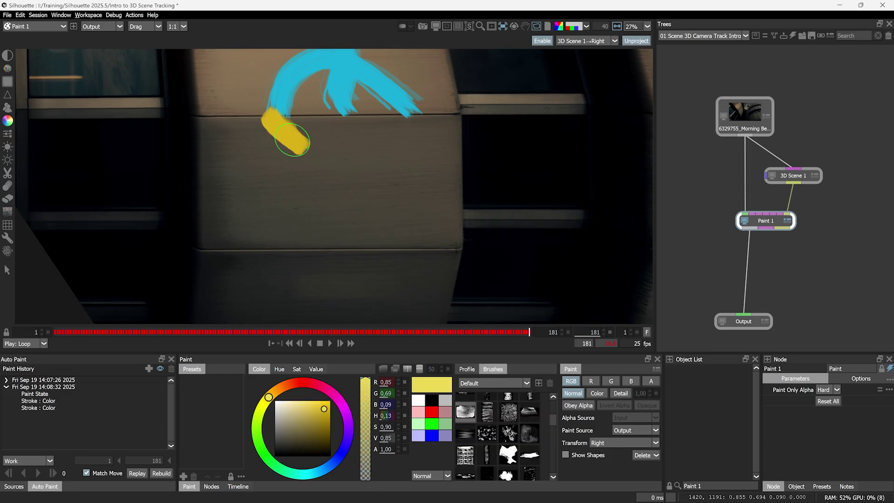
left_click_drag(276, 122, 363, 237)
left_click_drag(272, 227, 345, 227)
left_click_drag(399, 203, 406, 112)
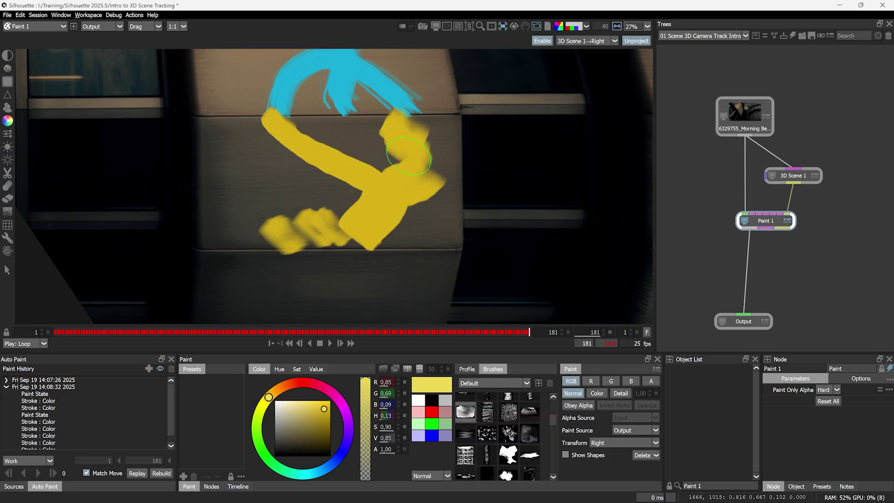
left_click_drag(394, 157, 426, 168)
scroll(84, 412, "down", 2)
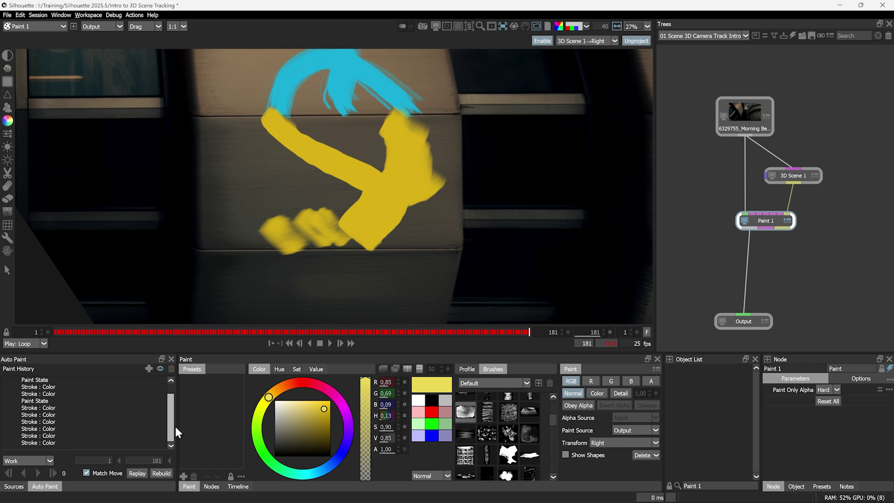
left_click_drag(171, 413, 171, 380)
- Select the six Stroke : Color rows in the latest Paint History and replay them across the clip
left_click(43, 387)
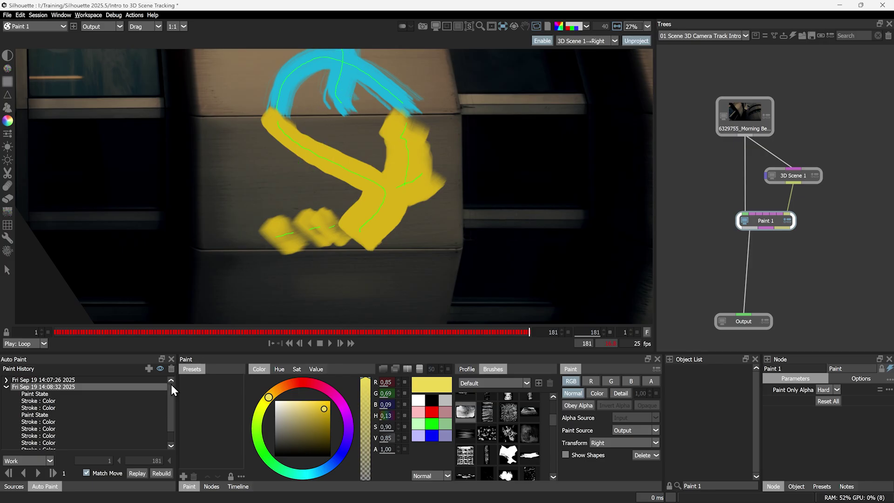
left_click(38, 415)
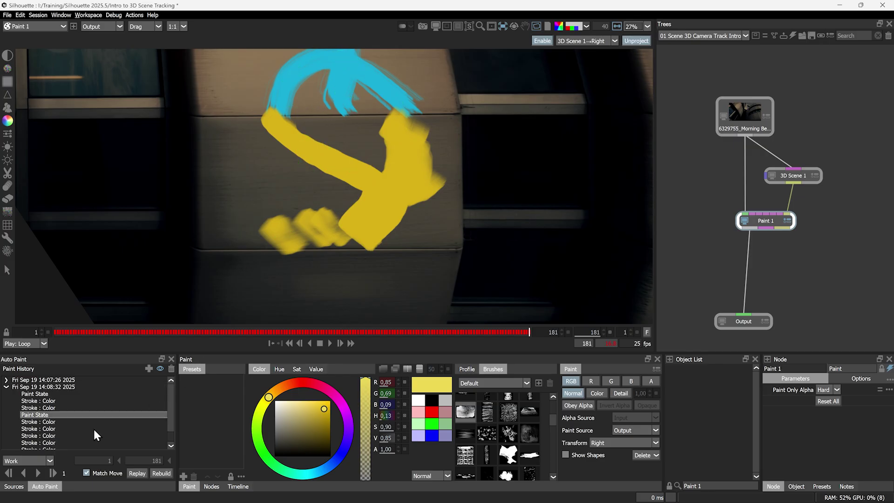
left_click(46, 422)
scroll(170, 399, "down", 2)
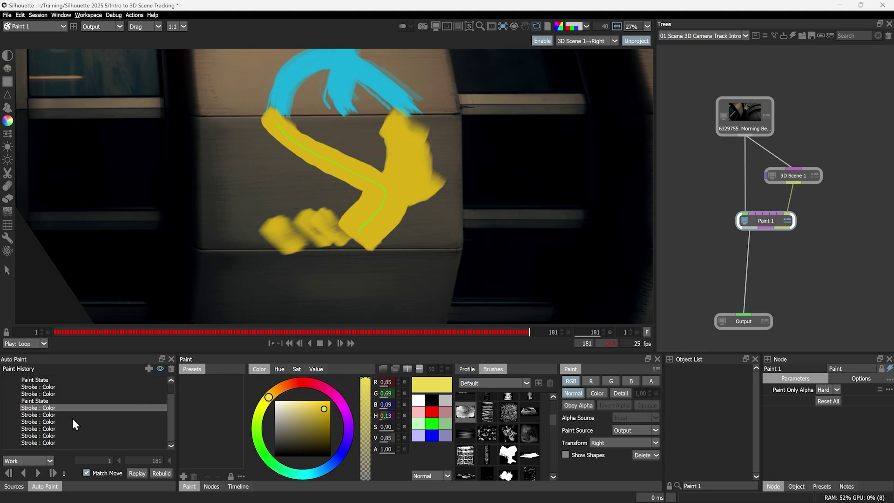
left_click(49, 443, "shift")
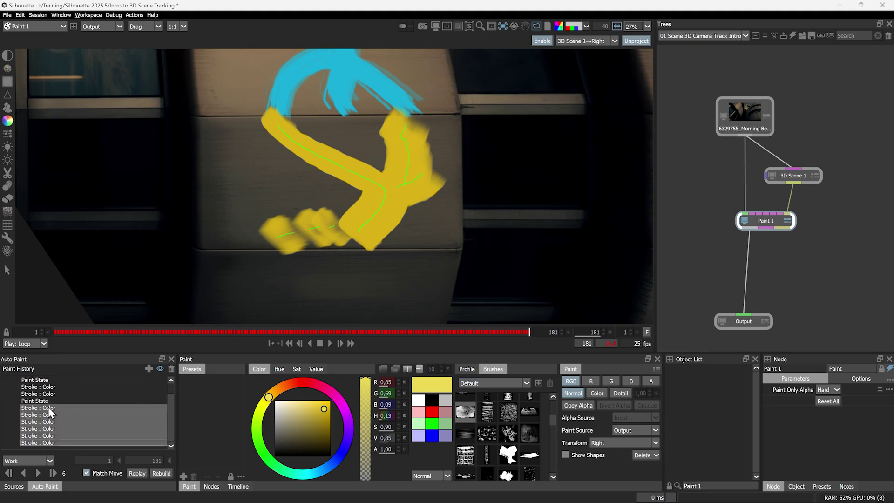
left_click(39, 472)
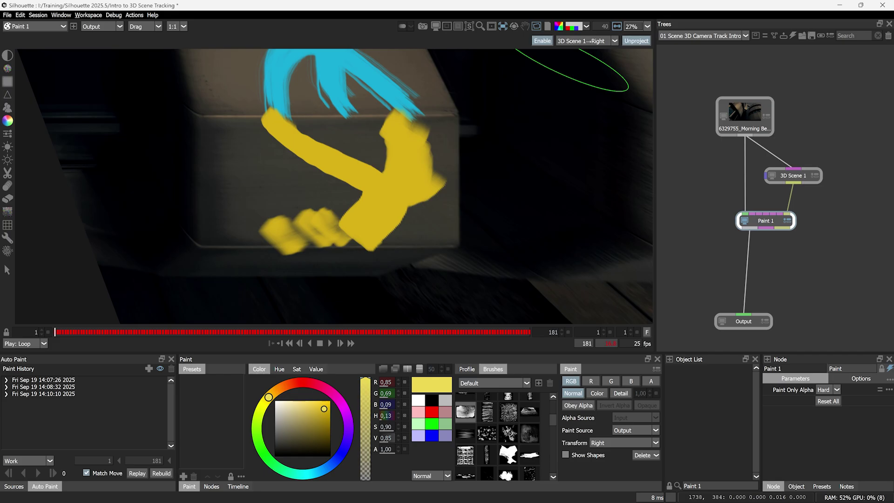
- Turn off projection and play the camera view to check the match-moved paint
left_click(539, 42)
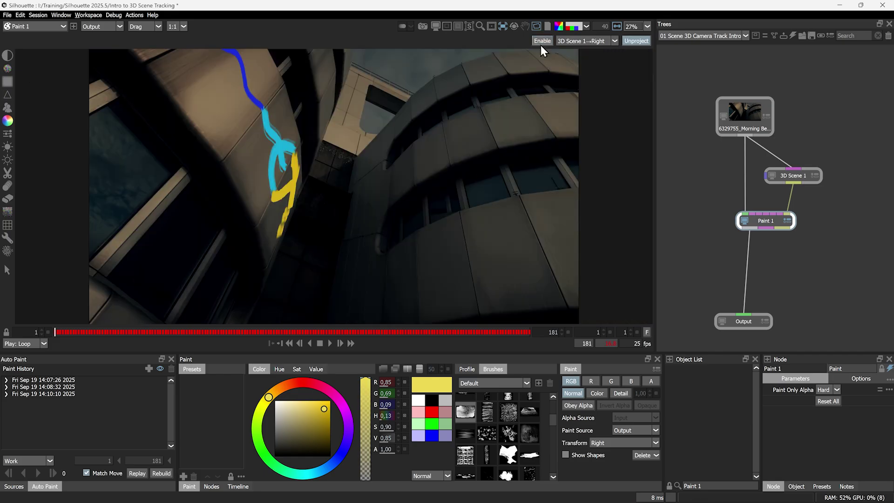
left_click(330, 342)
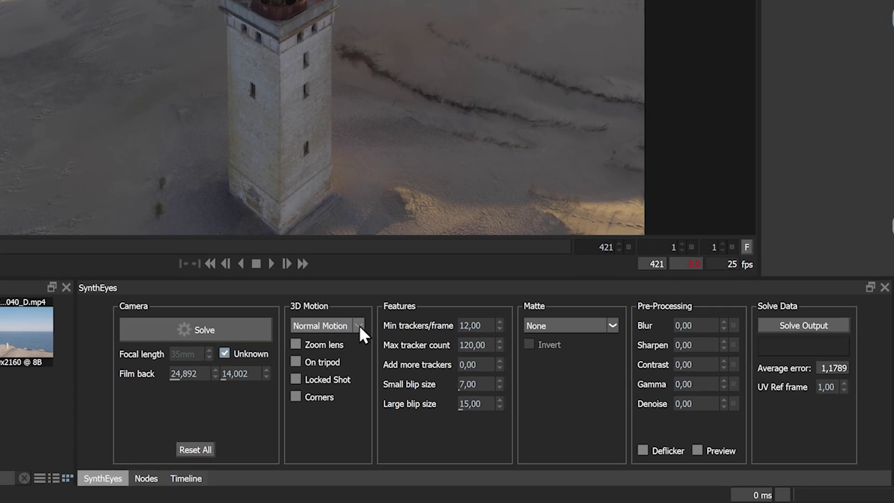
- Keep Normal Motion as the 3D motion type, preview the clip, and enable Corners detection
left_click(357, 325)
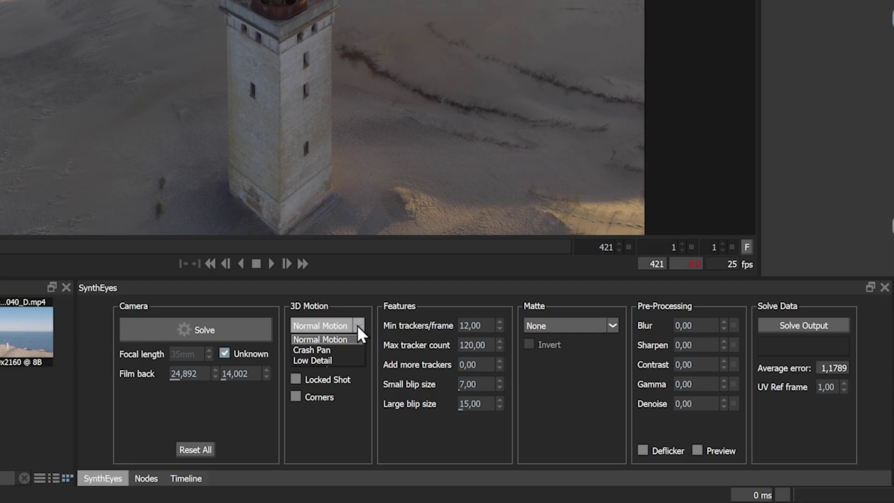
left_click(358, 341)
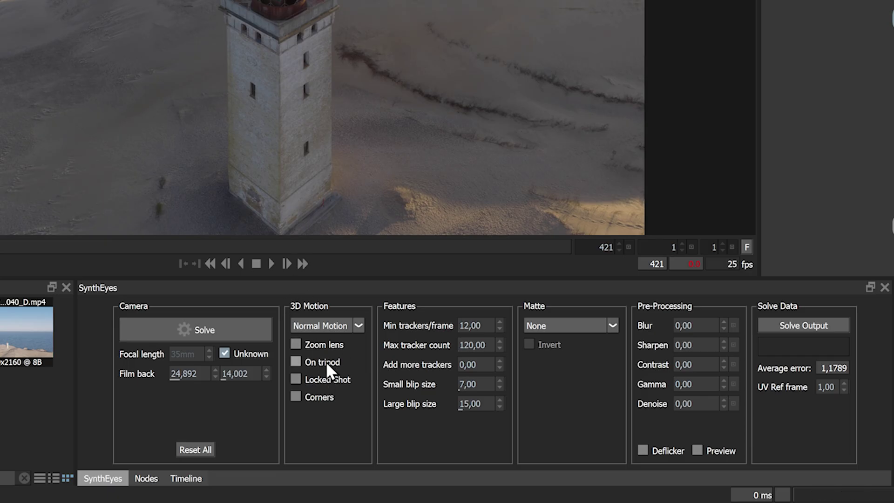
left_click(271, 263)
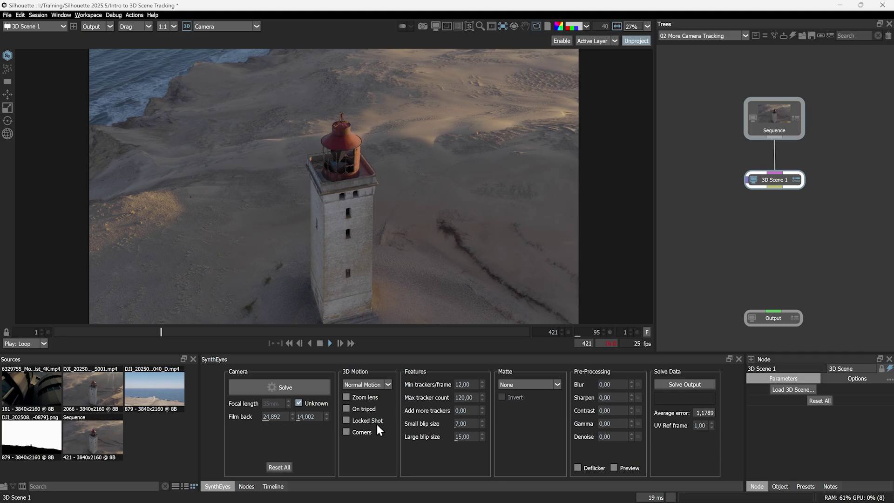
left_click(329, 343)
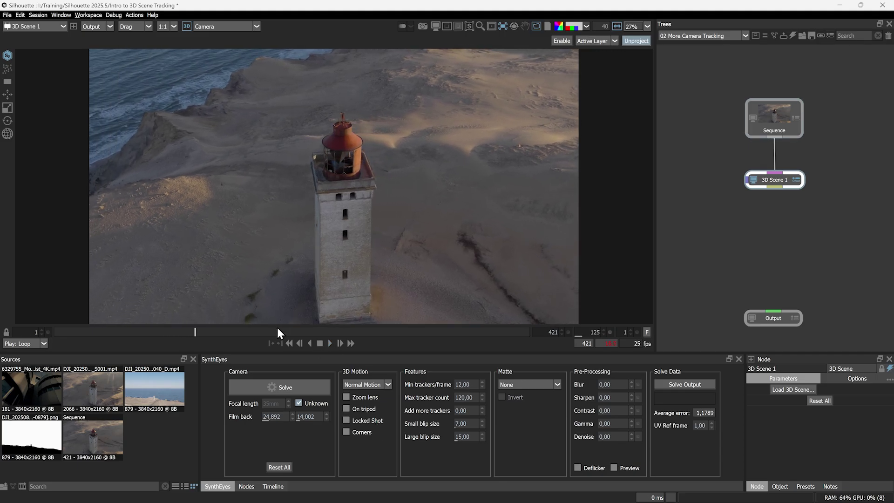
left_click(275, 342)
left_click(345, 432)
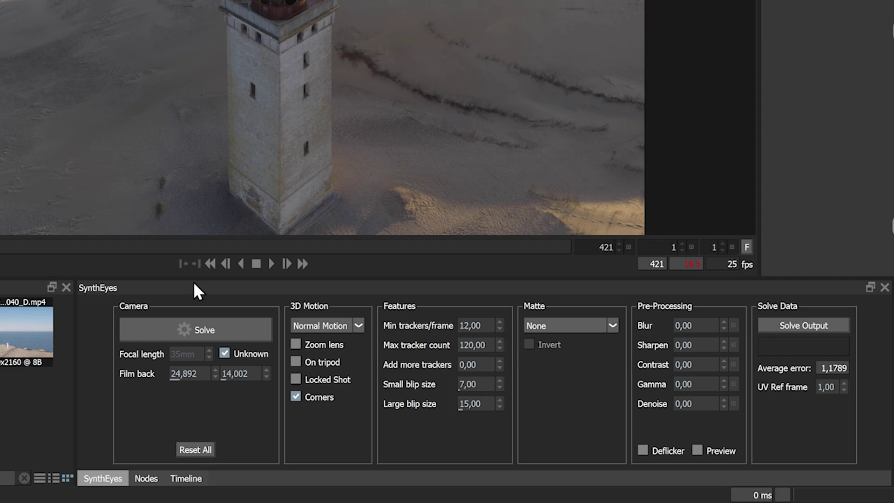
- Solve the lighthouse camera, reaching a 0,7165 average error
left_click(253, 327)
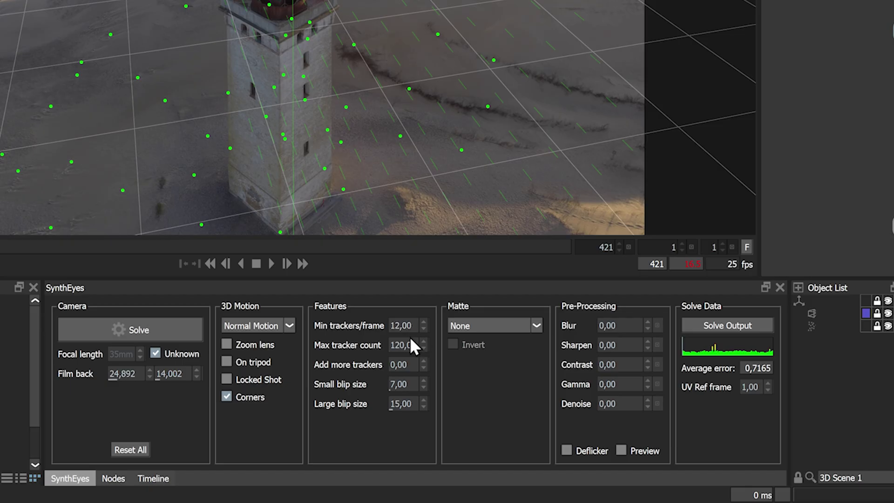
- Set Min trackers/frame to 24 and Max tracker count to 450
left_click(402, 325)
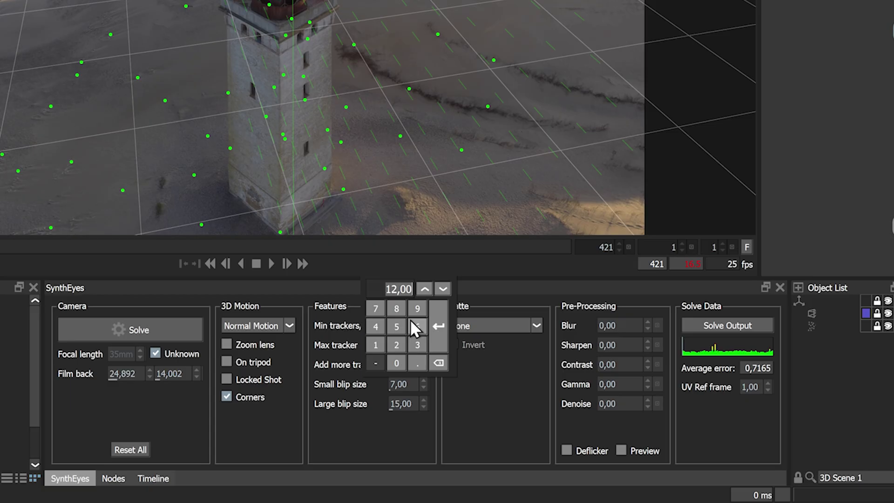
type("24")
key("Return")
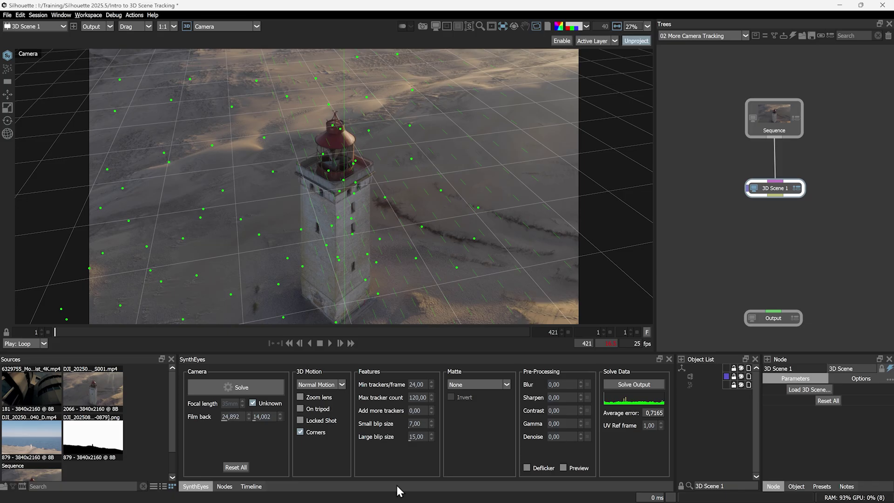
left_click(418, 397)
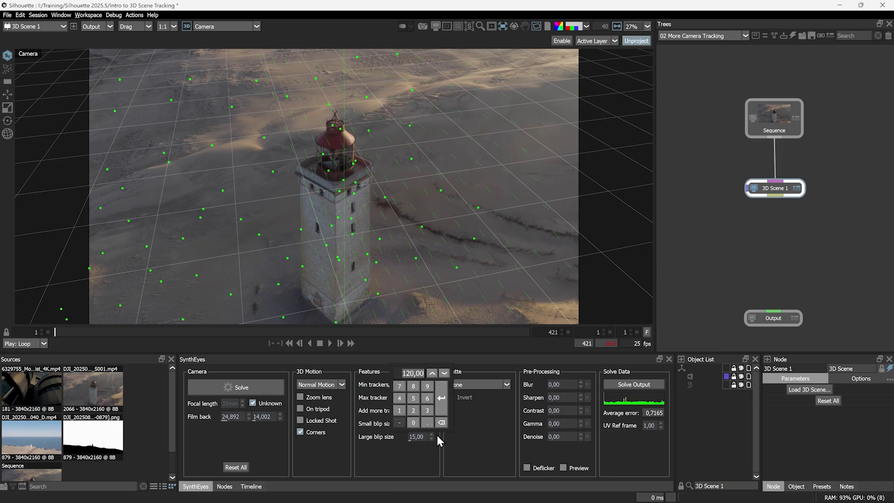
type("450")
key("Return")
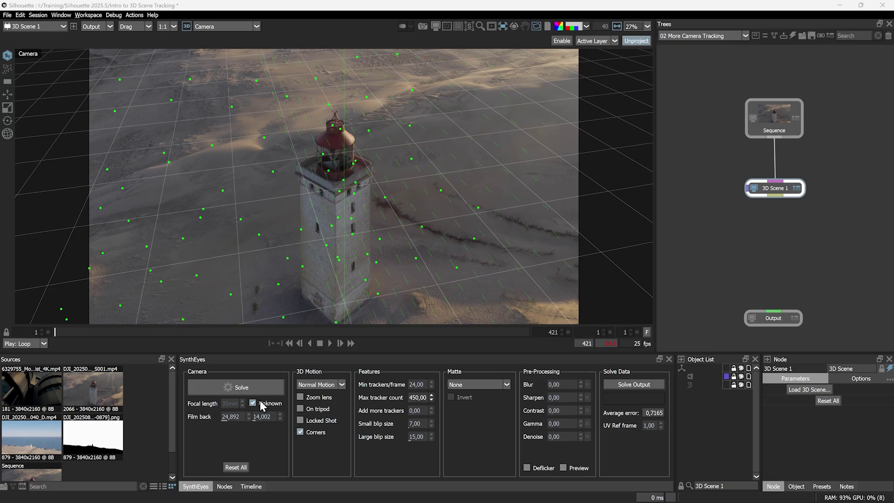
- Scrub to frames around 204, 212 and the clip's end to inspect the denser trackers
mouse_move(115, 331)
left_mouse_down()
mouse_move(393, 330)
mouse_move(55, 331)
left_mouse_up()
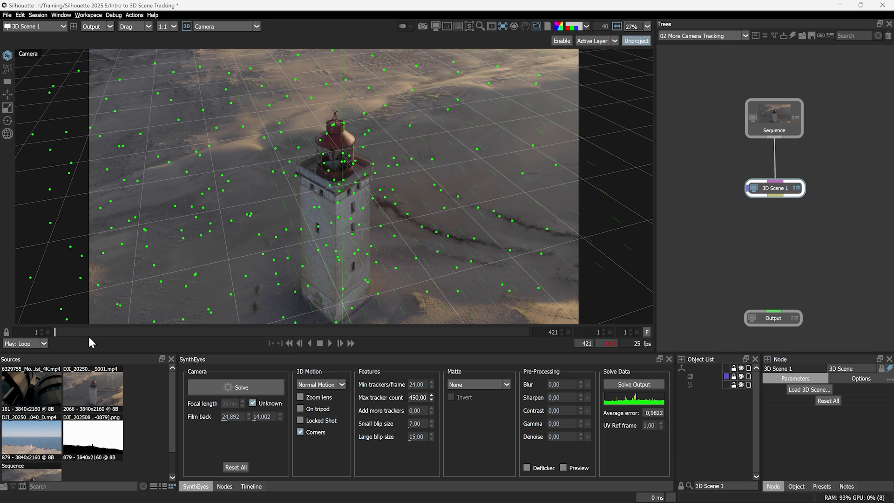
left_click_drag(74, 332, 415, 332)
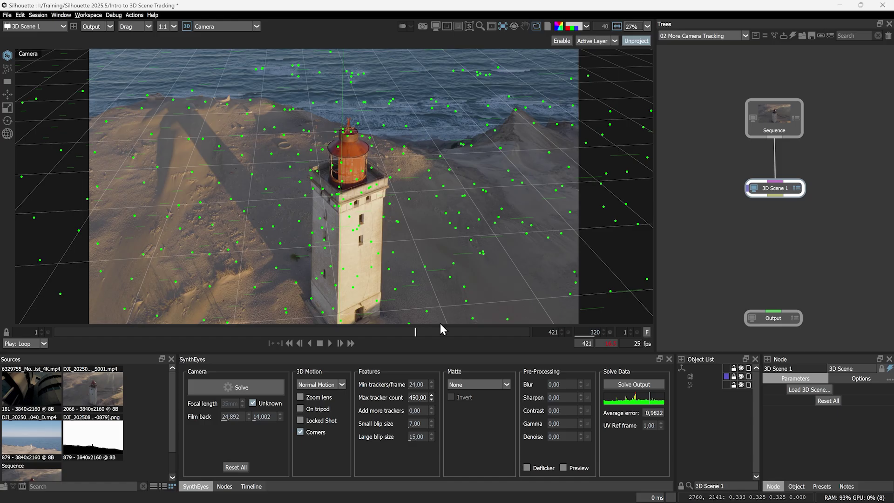
mouse_move(441, 331)
left_mouse_down()
mouse_move(523, 332)
mouse_move(68, 334)
mouse_move(52, 344)
left_mouse_up()
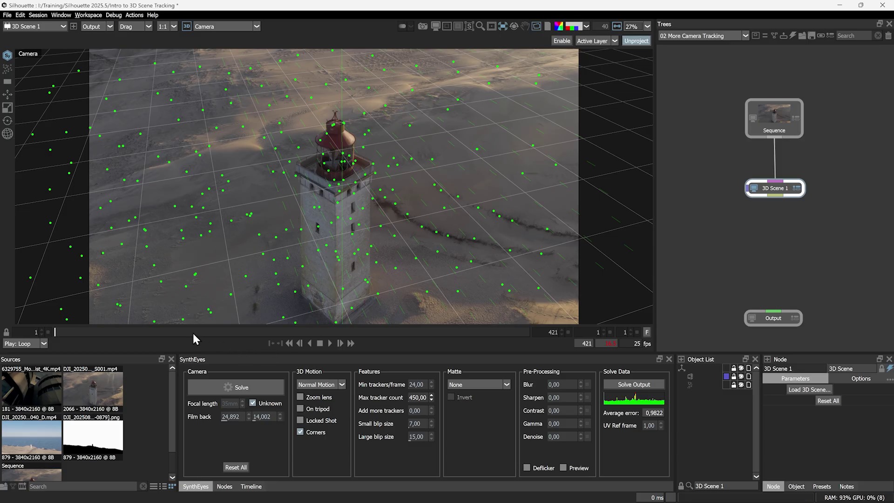
mouse_move(193, 334)
left_mouse_down()
mouse_move(294, 332)
mouse_move(55, 334)
left_mouse_up()
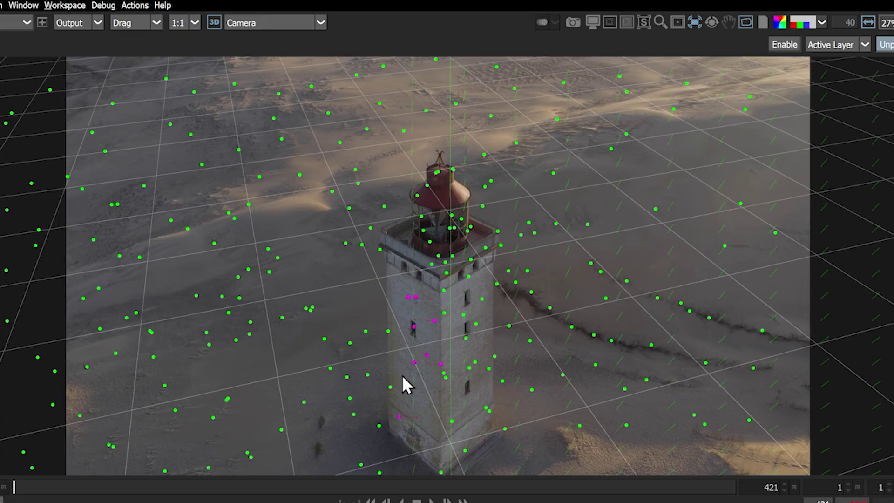
- Select the track points on the lighthouse tower and scrub to around frame 196
left_click_drag(386, 381, 405, 423)
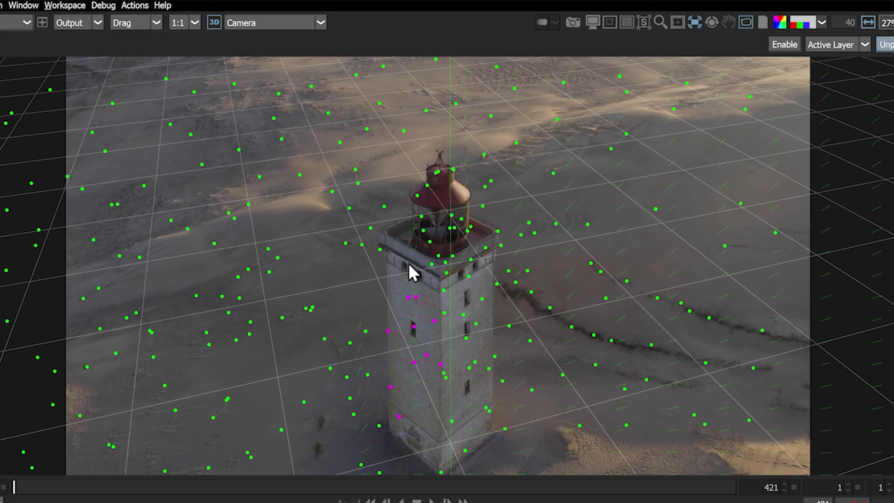
left_click_drag(422, 260, 440, 276)
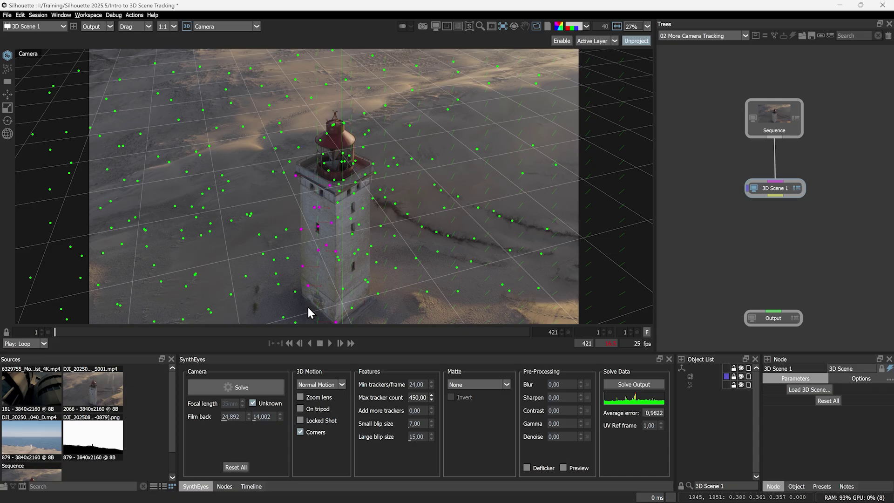
left_click_drag(340, 270, 341, 268)
left_click_drag(64, 335, 375, 332)
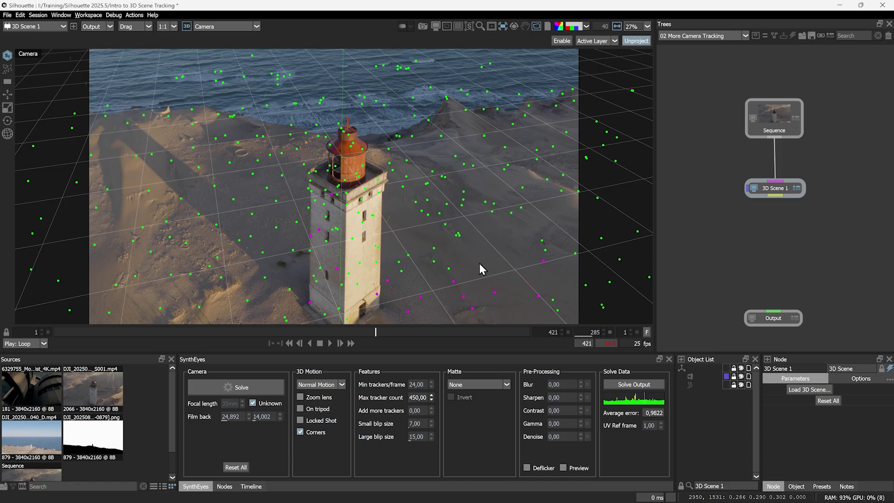
- Select trackers on the sand to the right of the tower
left_click_drag(558, 250, 387, 316)
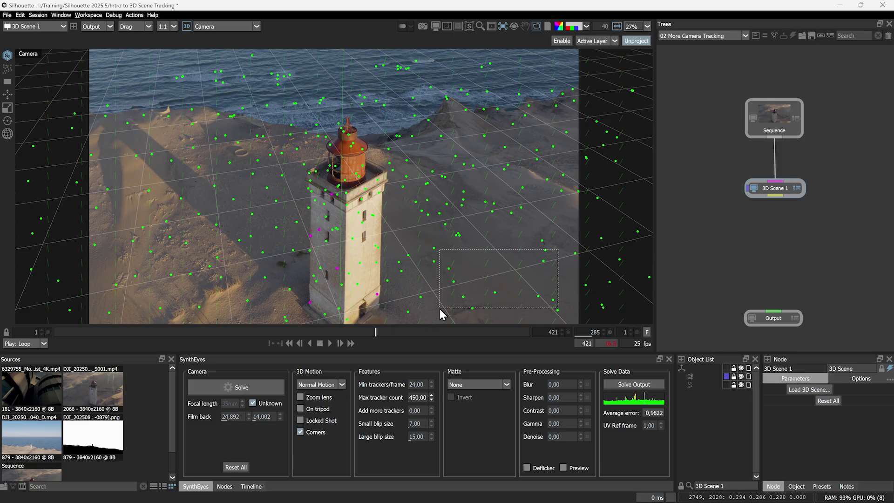
left_click_drag(387, 316, 397, 254)
left_click(388, 282)
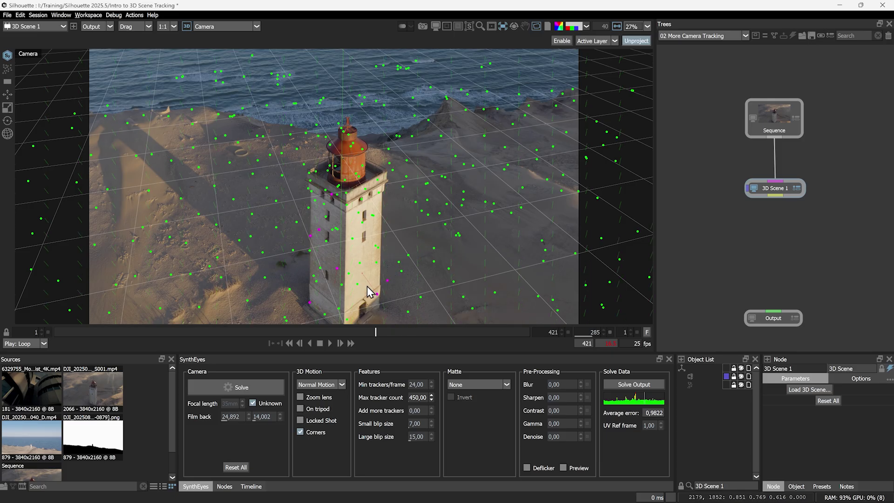
scroll(377, 299, "up", 3)
scroll(377, 299, "up", 3)
left_click_drag(348, 304, 333, 140)
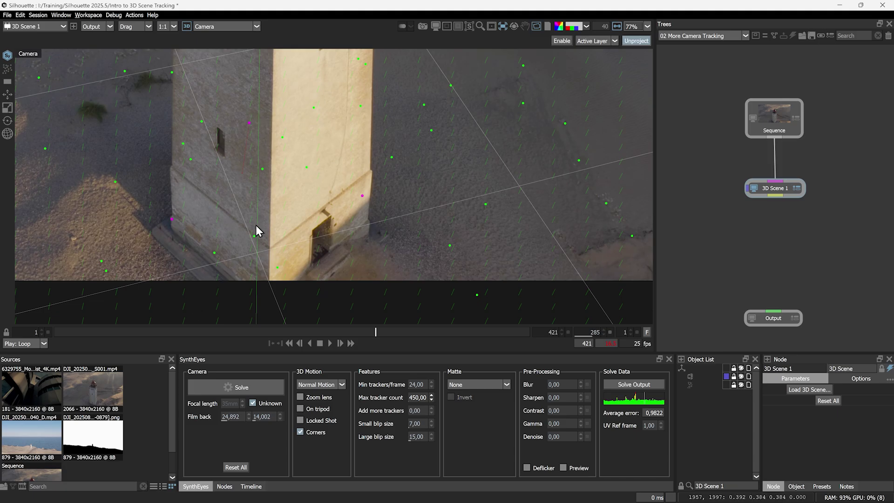
- Correct the stray tracker on the tower wall and return to the first frame
left_click_drag(89, 332, 370, 332)
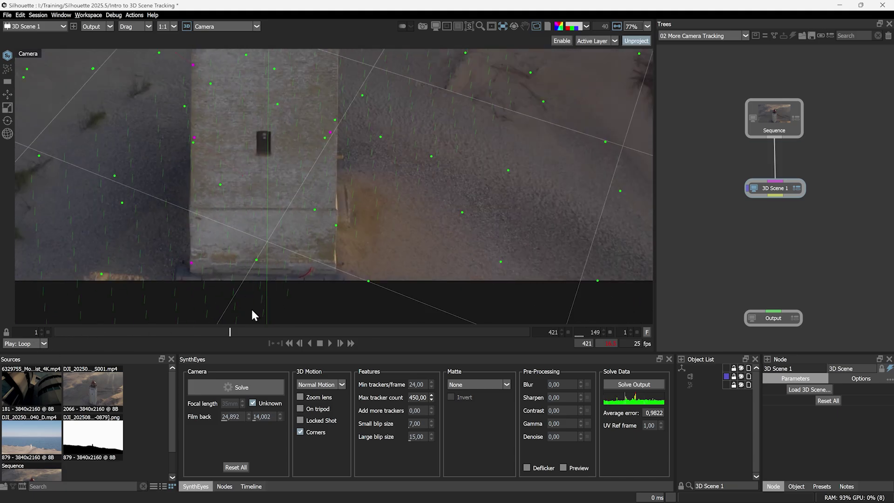
left_click_drag(383, 301, 415, 250)
left_click(360, 217)
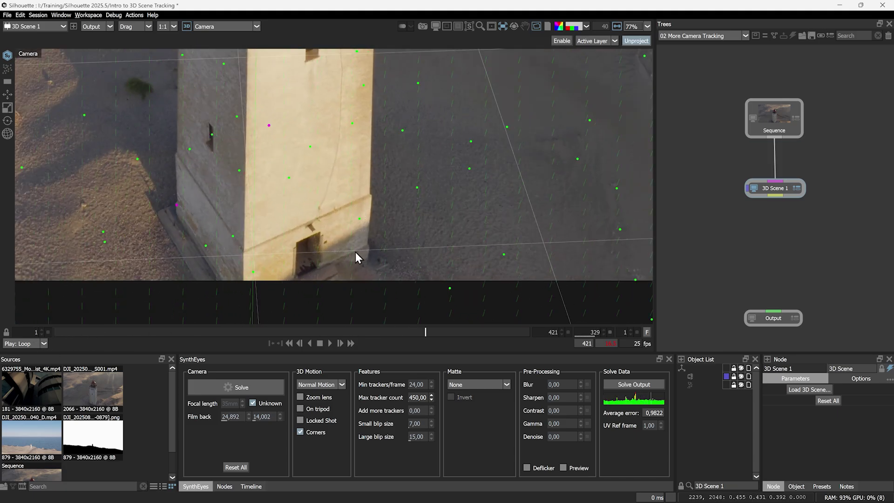
left_click_drag(161, 334, 24, 334)
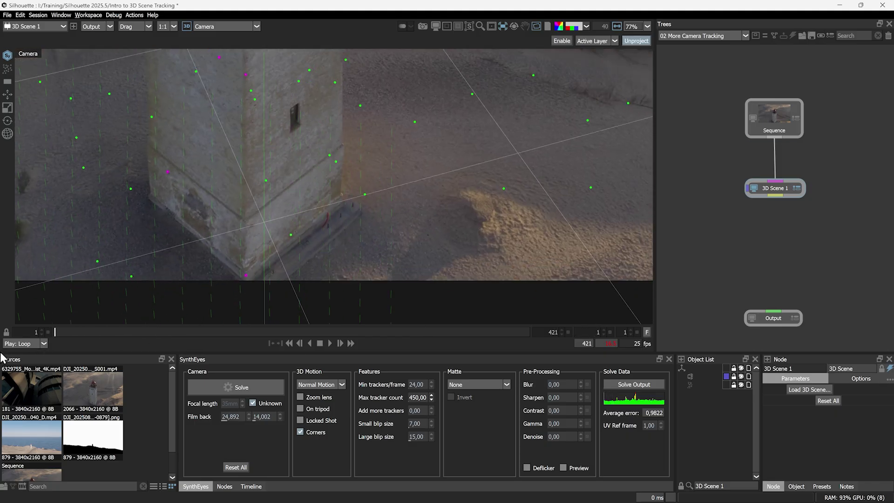
scroll(85, 330, "down", 5)
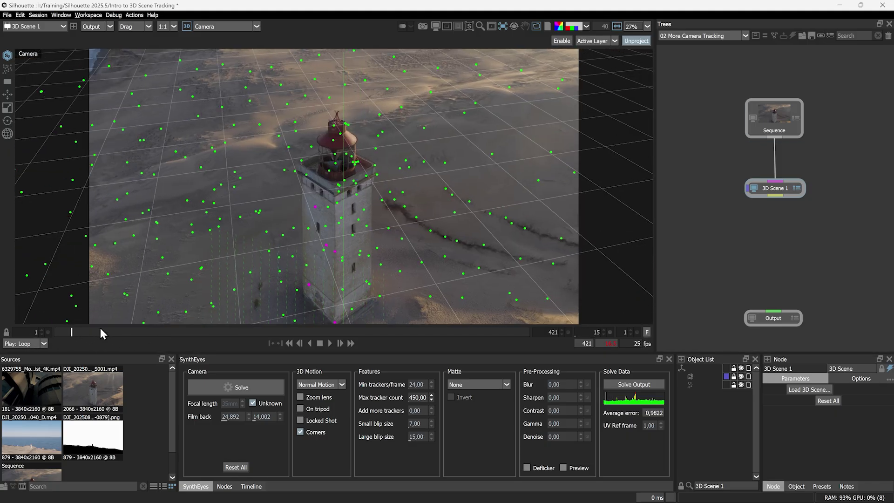
key("Home")
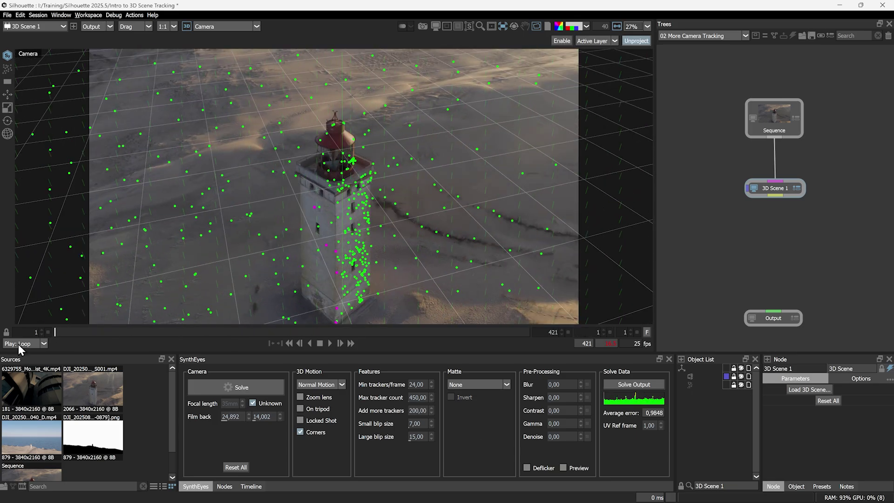
- Draw a card over the tower's left face and scrub to confirm it stays put
left_click(8, 83)
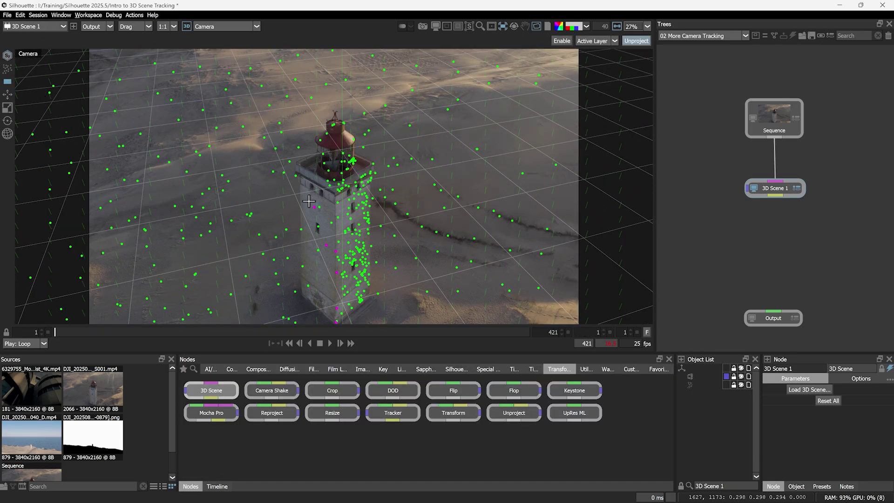
left_click_drag(299, 167, 337, 325)
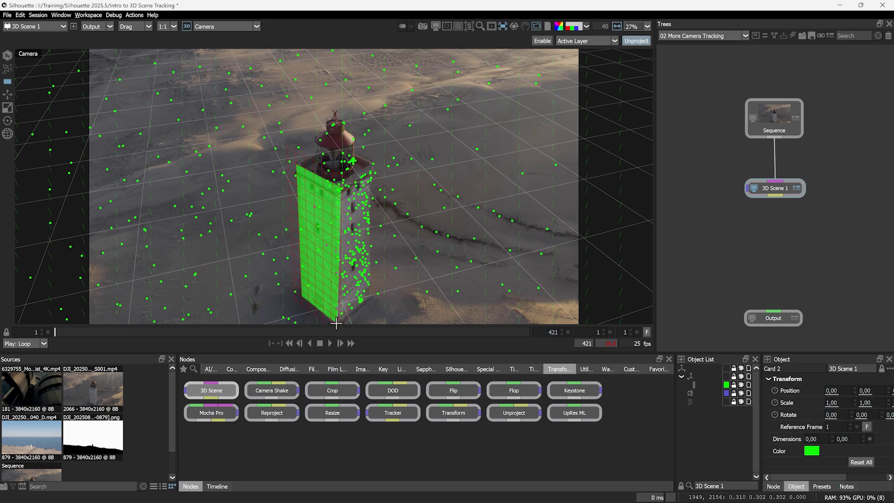
left_click(336, 325)
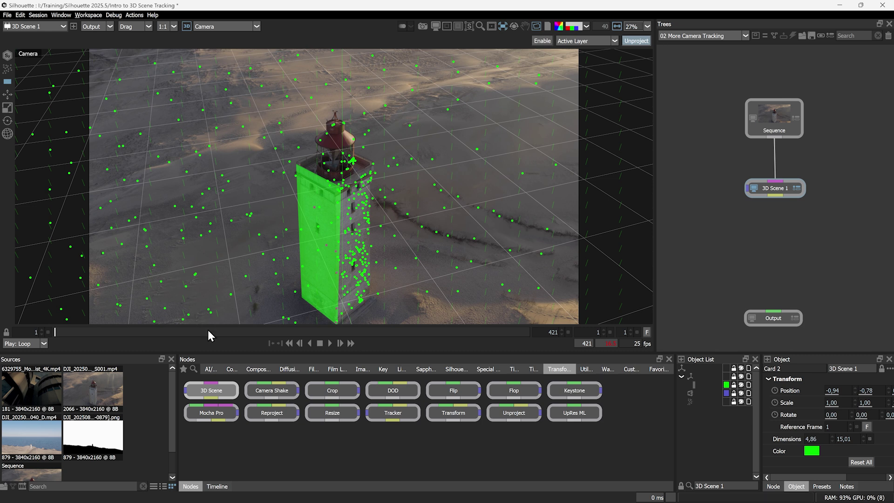
left_click_drag(58, 331, 221, 341)
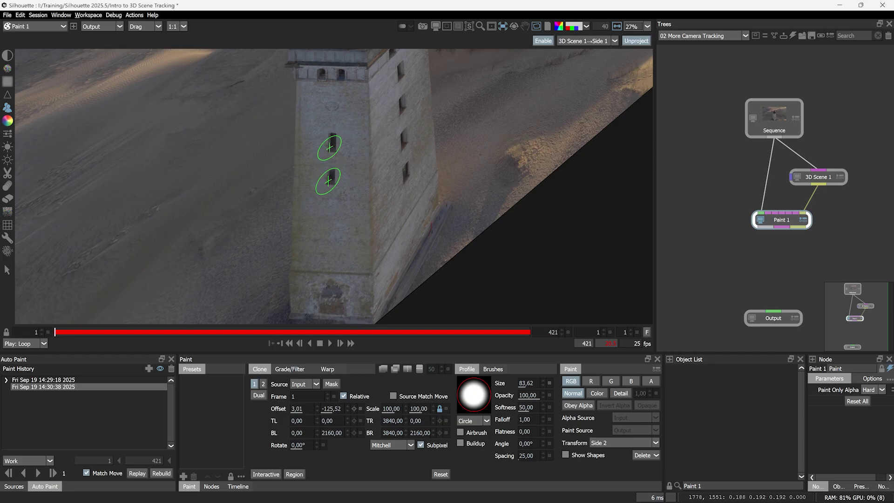
- Set the paint Transform to Side 1 and replay the saved clone session
left_click(611, 443)
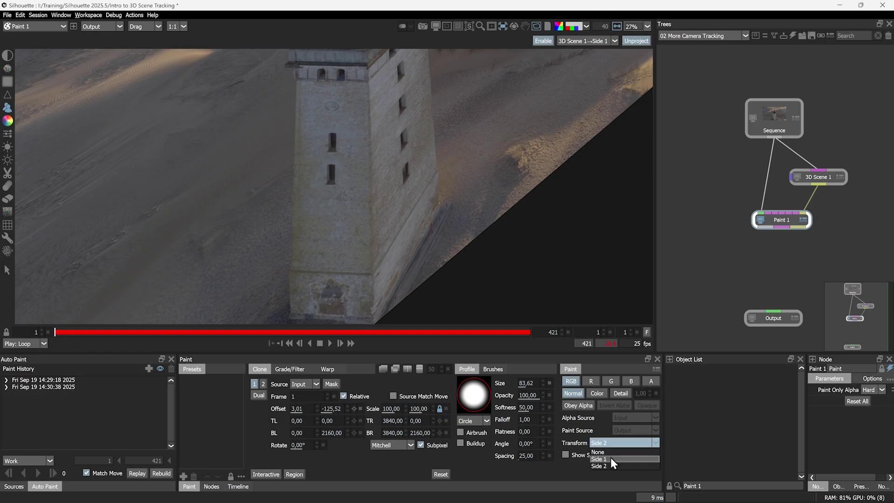
left_click(611, 458)
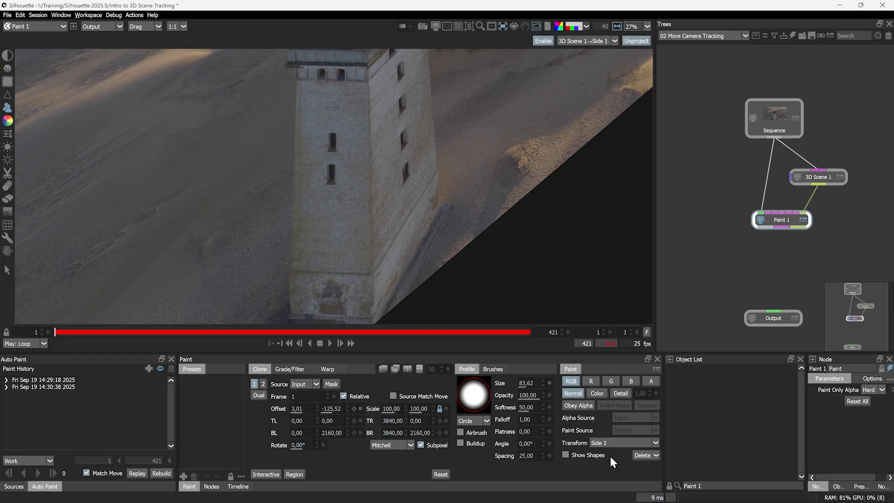
left_click(49, 387)
left_click(37, 472)
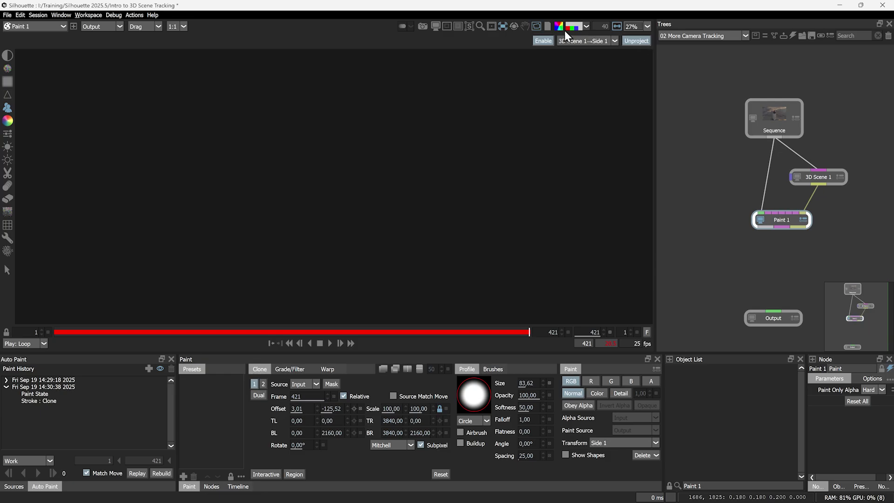
- Re-enable the painted image and scrub through the shot to inspect the tower paint
left_click(542, 41)
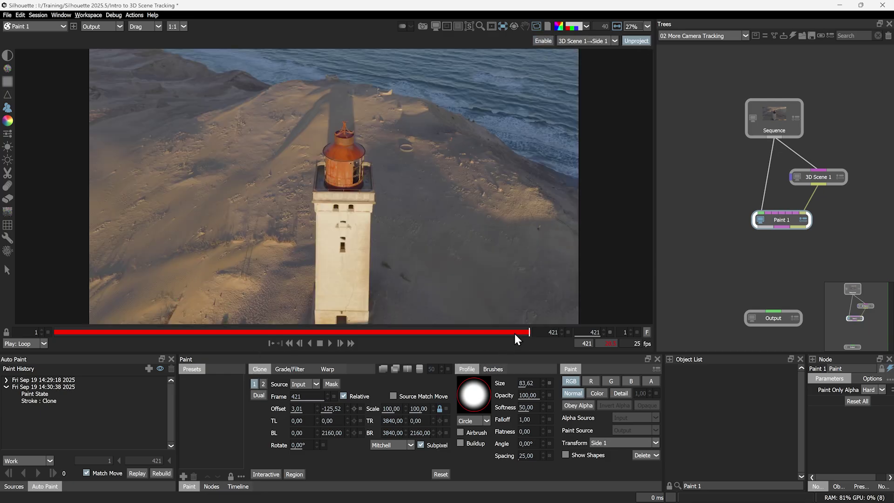
mouse_move(517, 333)
left_mouse_down()
mouse_move(199, 334)
mouse_move(300, 335)
left_mouse_up()
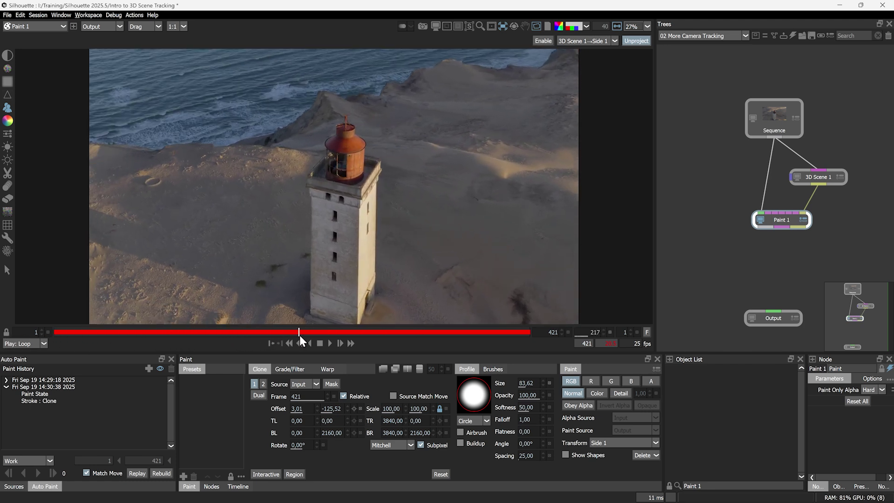
scroll(336, 210, "up", 6)
scroll(335, 210, "up", 4)
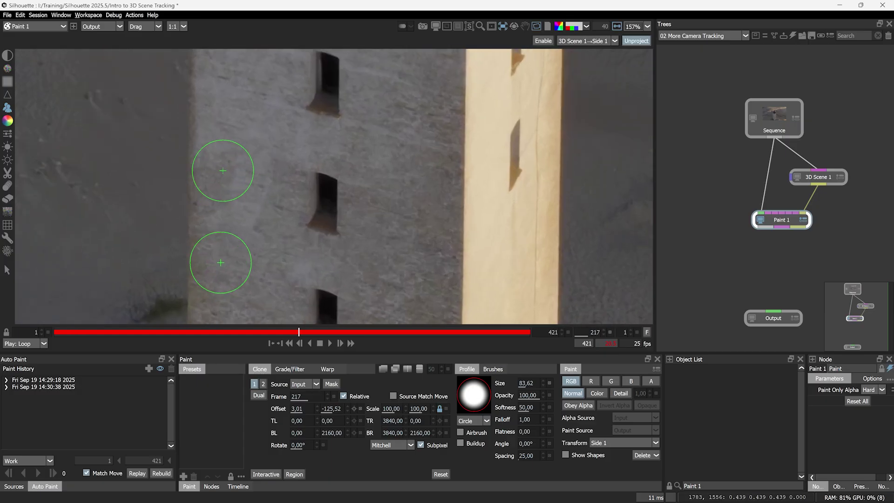
left_click_drag(292, 332, 501, 333)
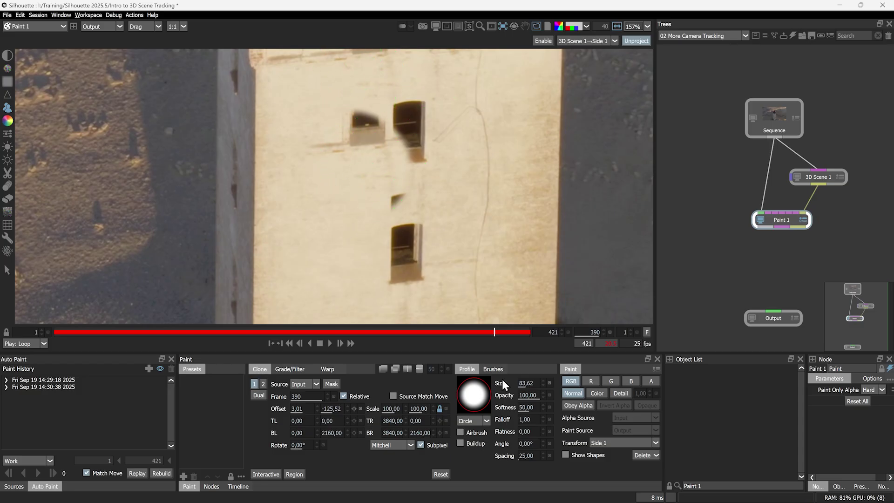
mouse_move(493, 332)
left_mouse_down()
mouse_move(537, 330)
mouse_move(469, 332)
left_mouse_up()
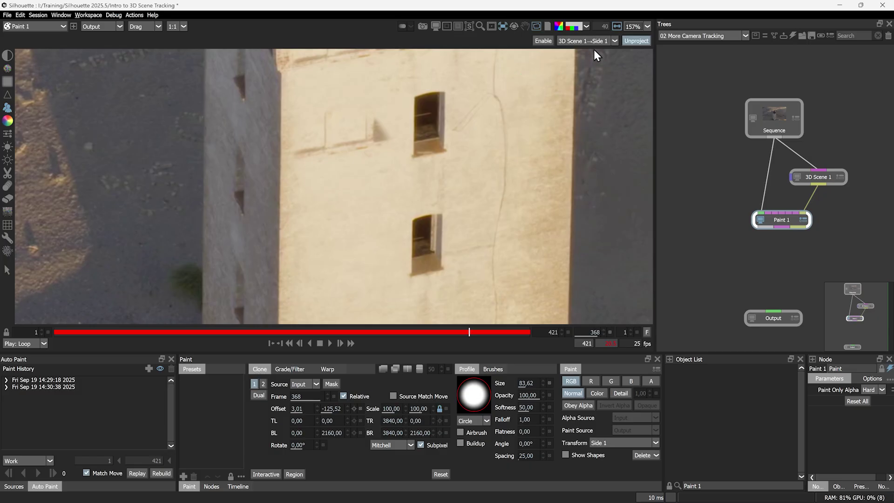
key("Right")
key("Right")
key("Right")
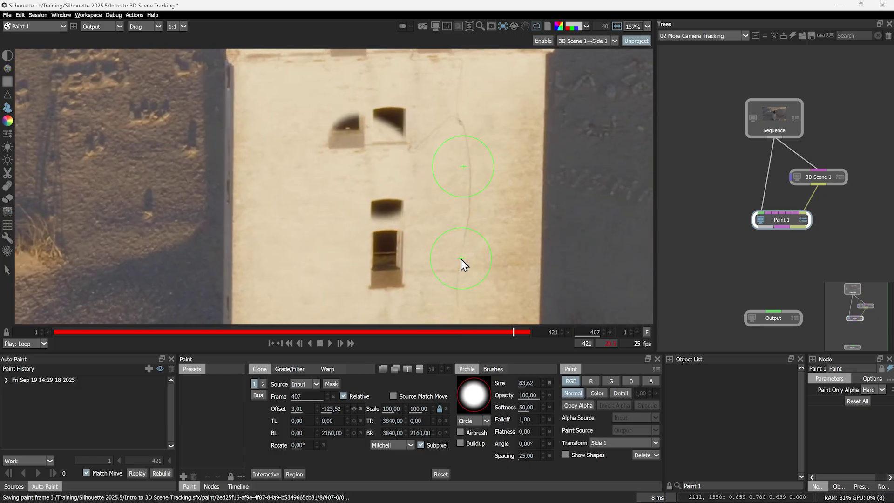
key("j")
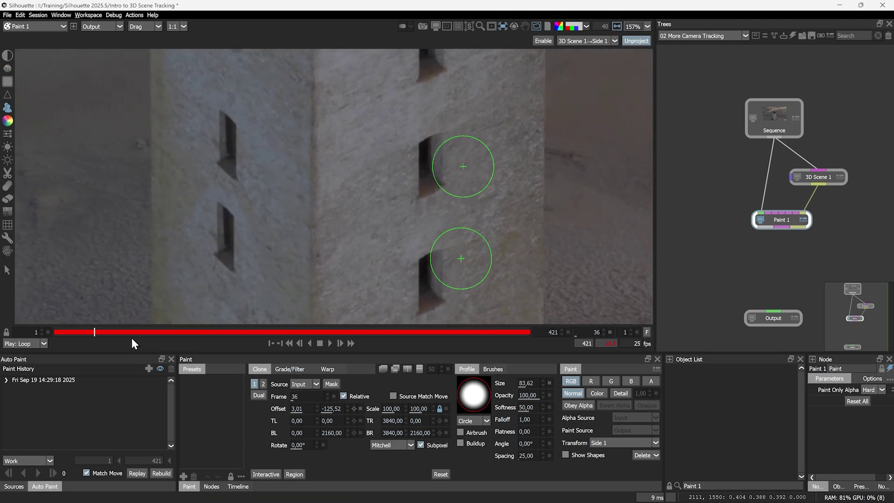
left_click_drag(59, 334, 212, 336)
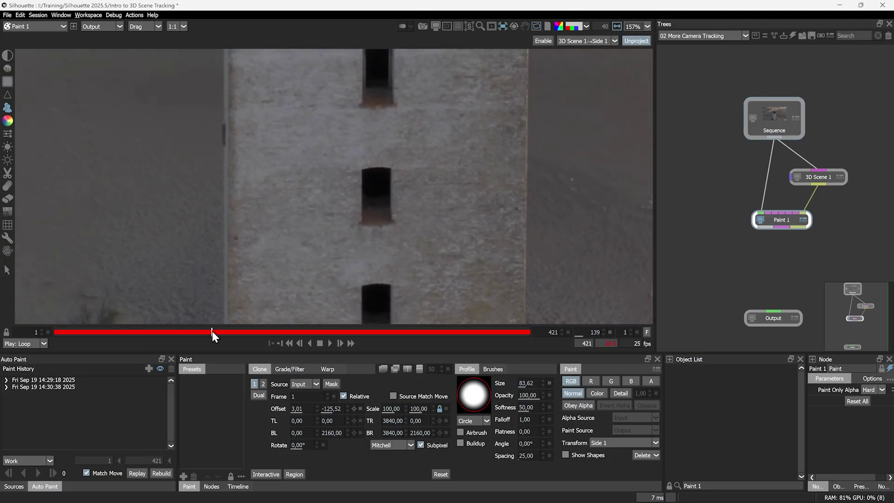
left_click_drag(212, 337, 215, 336)
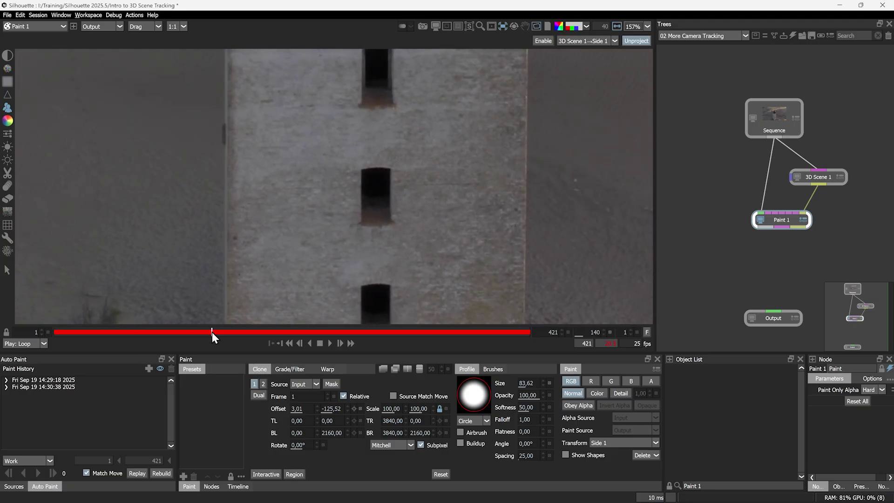
key("Home")
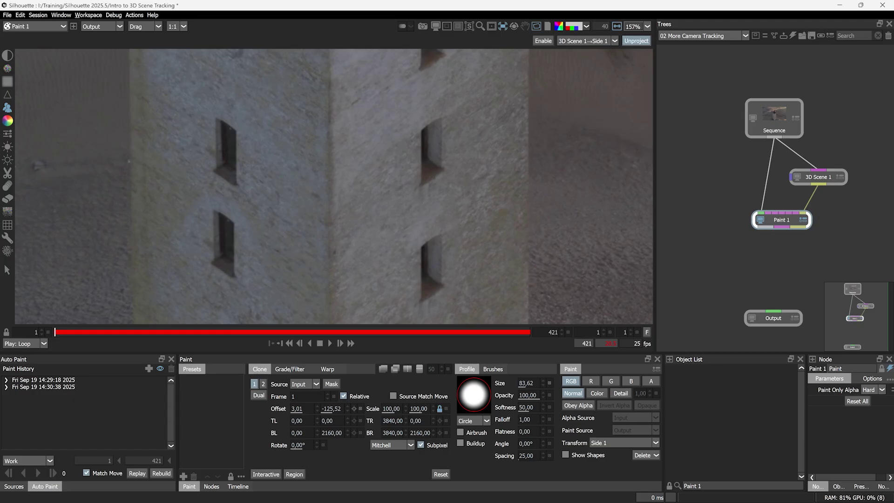
- Set the Auto Paint replay range to a custom frame range
left_click(51, 461)
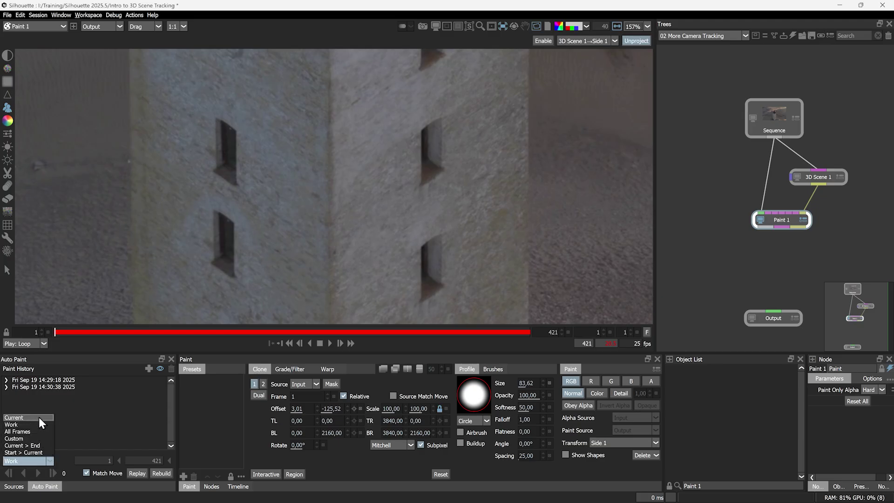
left_click(39, 417)
type("140")
left_click(51, 462)
left_click(36, 438)
left_click(110, 460)
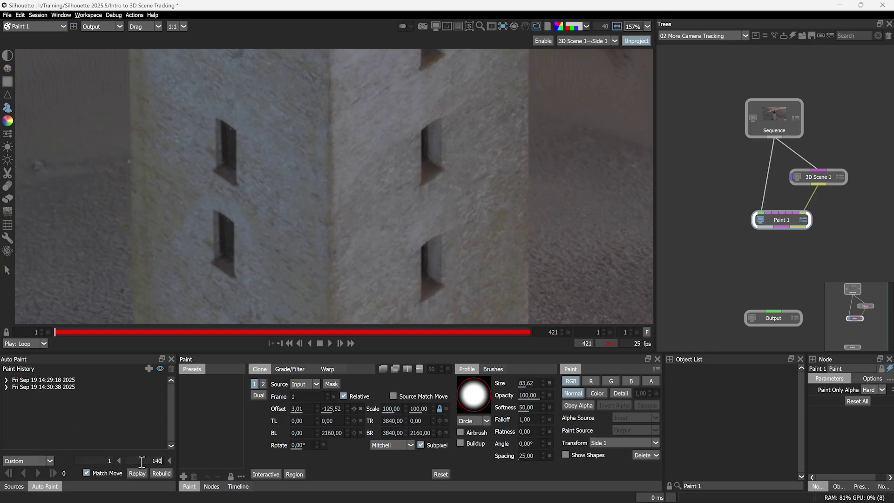
- Clone out the tower's lower window, replay it across the range, and play back
left_click_drag(230, 209, 223, 259)
left_click(51, 384)
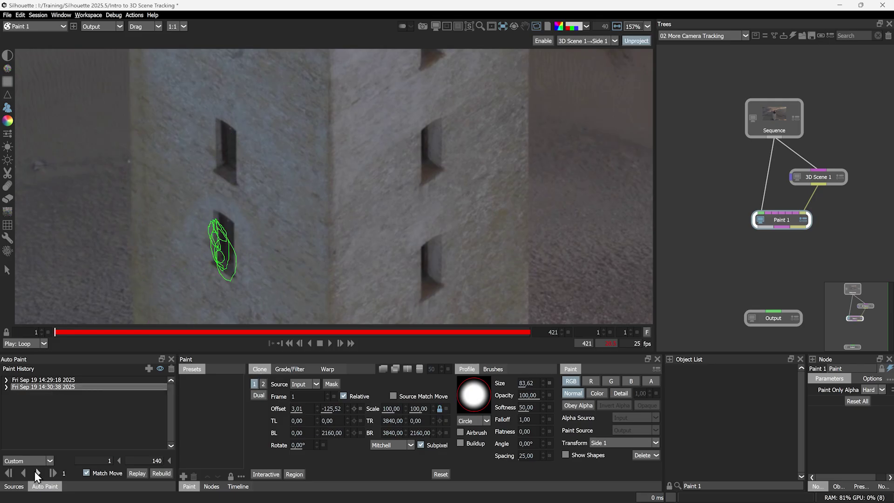
left_click(37, 472)
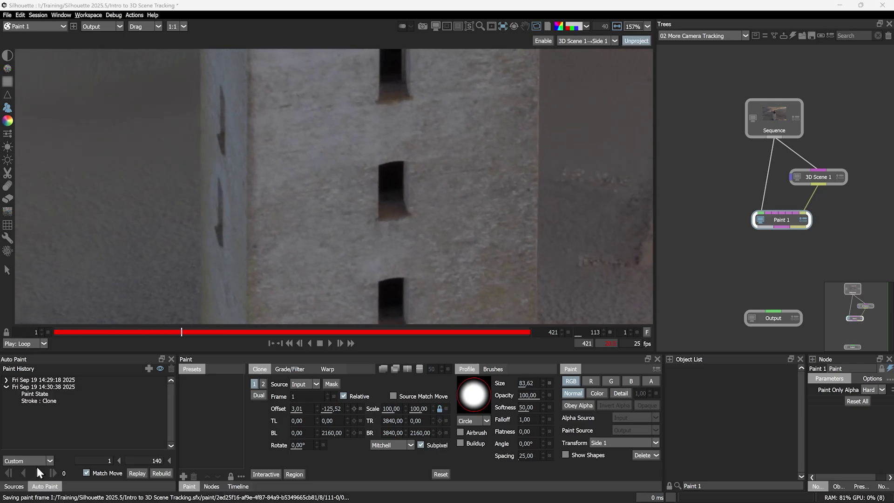
left_click(311, 342)
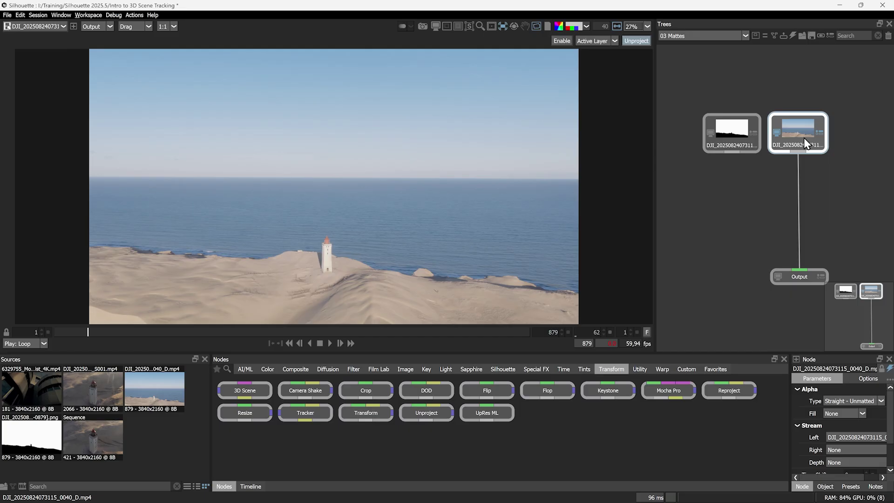
- Insert a 3D Scene node below the coastline clip, then select and review the sea trackers
key("Tab")
type("3D Scene")
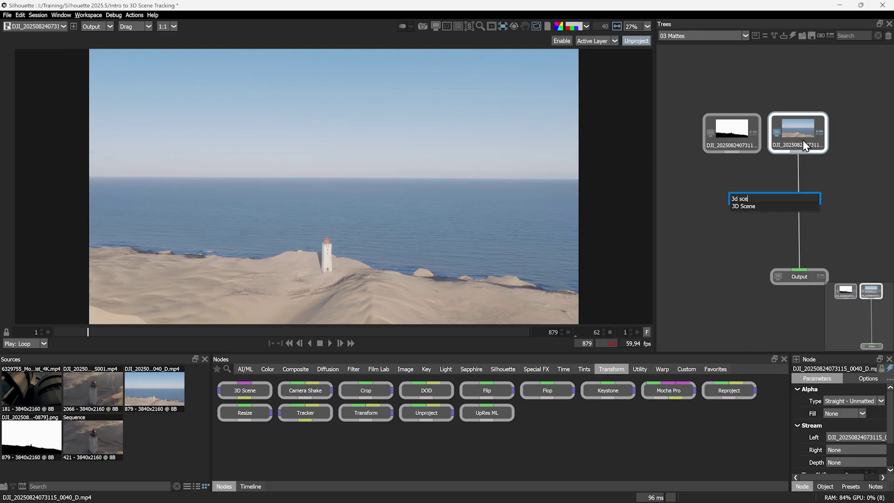
key("Return")
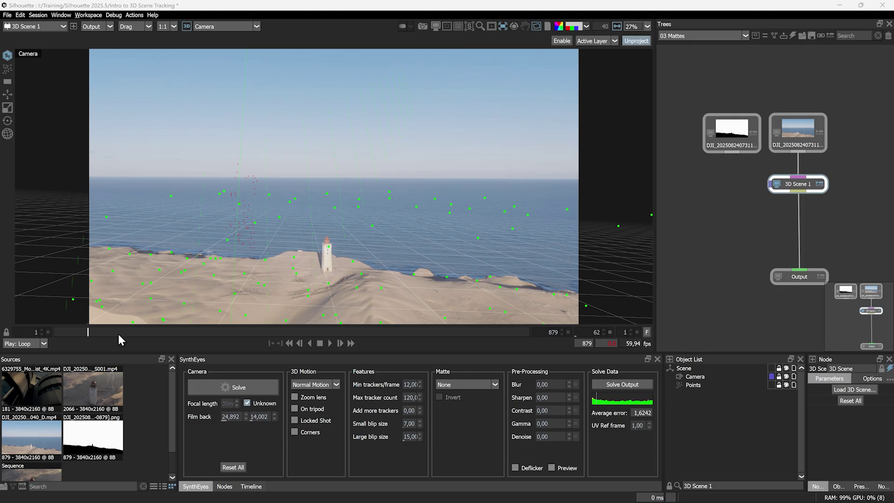
left_click_drag(120, 334, 579, 300)
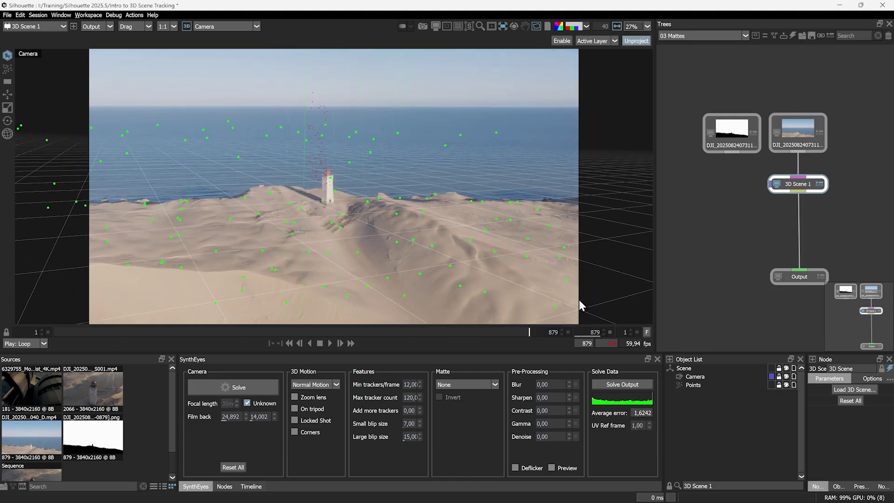
left_click_drag(529, 332, 46, 315)
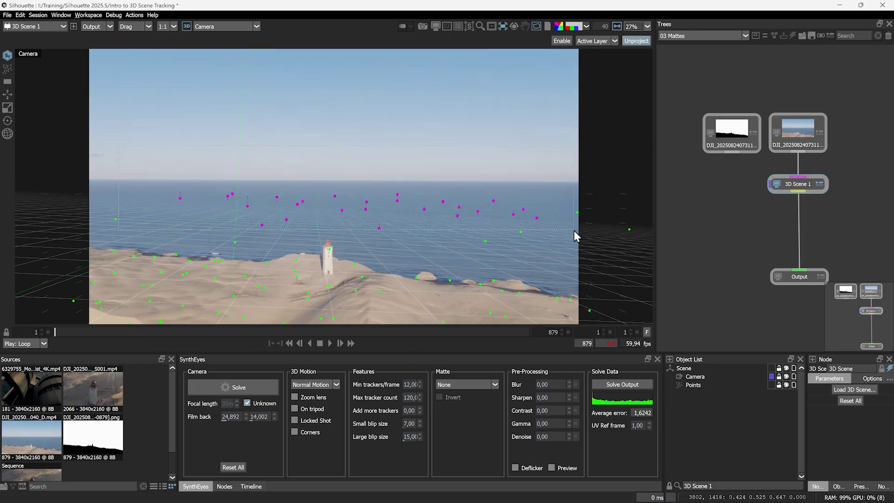
left_click_drag(573, 231, 574, 232)
left_click_drag(128, 335, 529, 335)
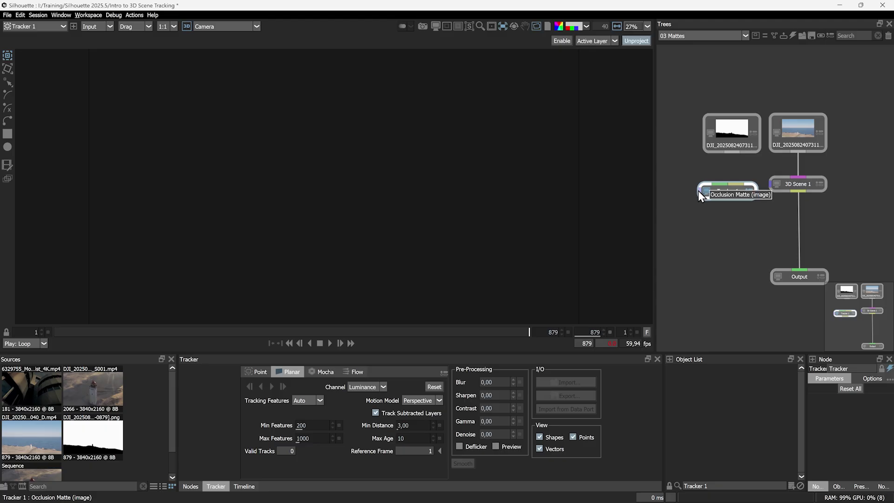
- Check the sea alpha matte, then wire it into 3D Scene 1's Occlusion Matte input
left_click_drag(726, 190, 700, 269)
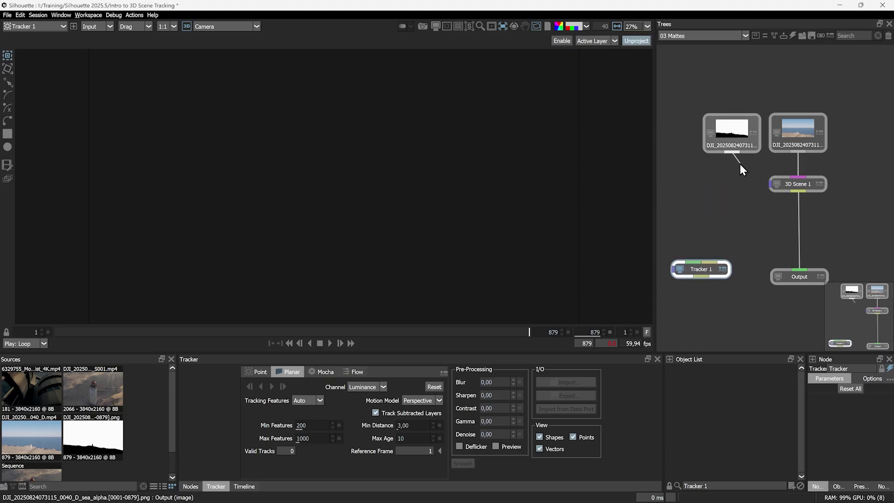
double_click(728, 131)
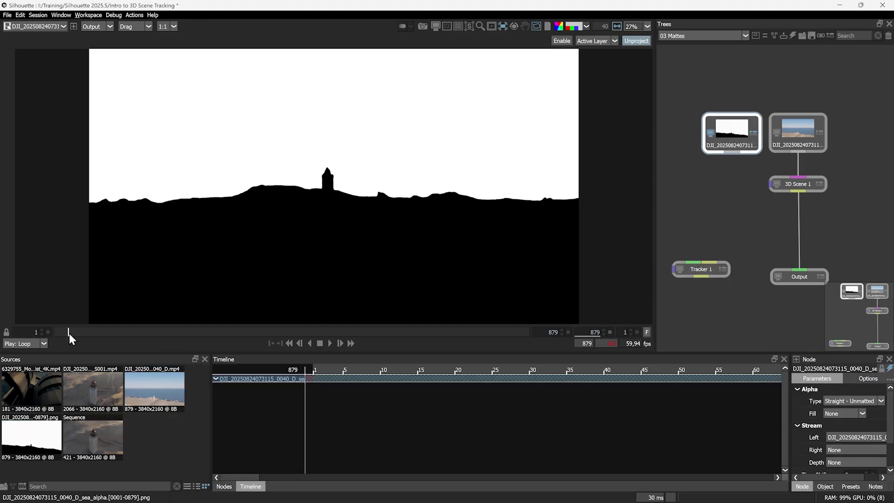
left_click_drag(69, 333, 118, 333)
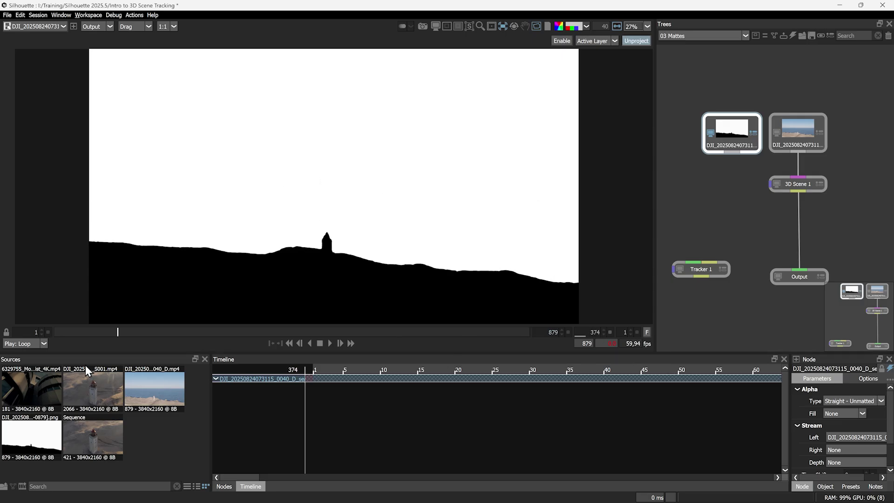
key("Home")
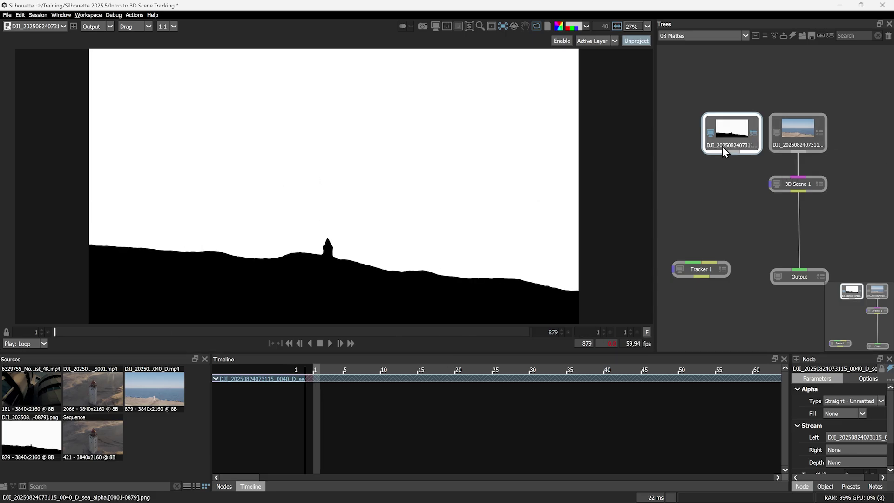
left_click_drag(730, 153, 775, 184)
left_click(772, 185)
- Solve with Use Occlusion Matte, max tracker count 879 and 24 minimum trackers per frame
left_click(800, 185)
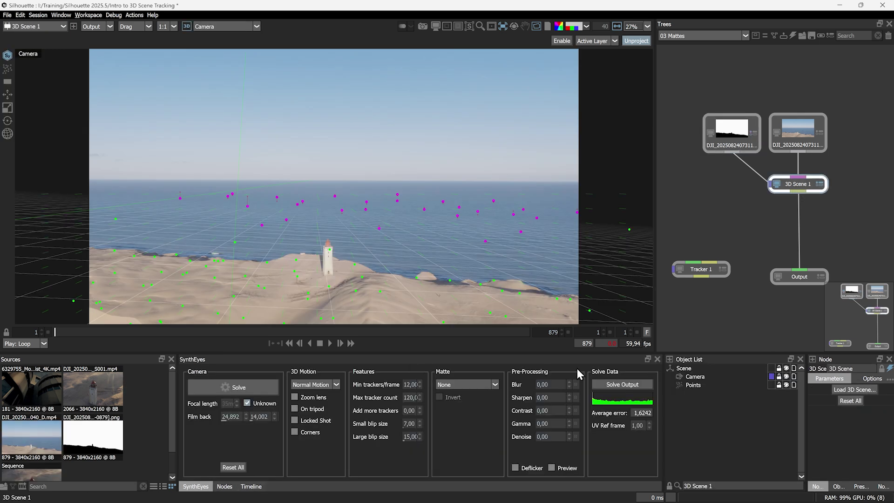
left_click(461, 386)
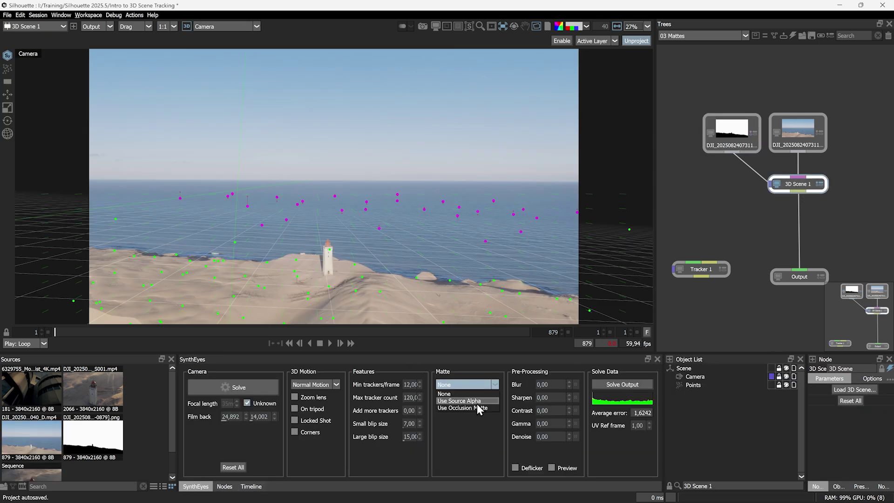
left_click(495, 408)
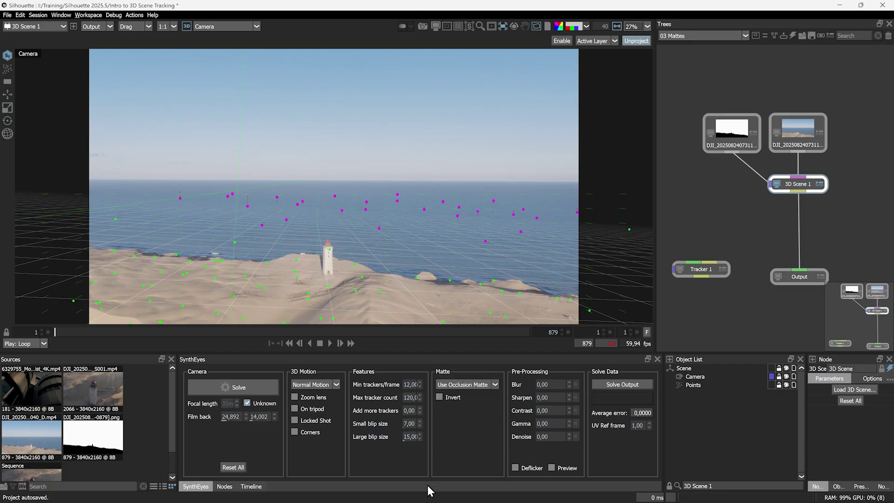
left_click(412, 397)
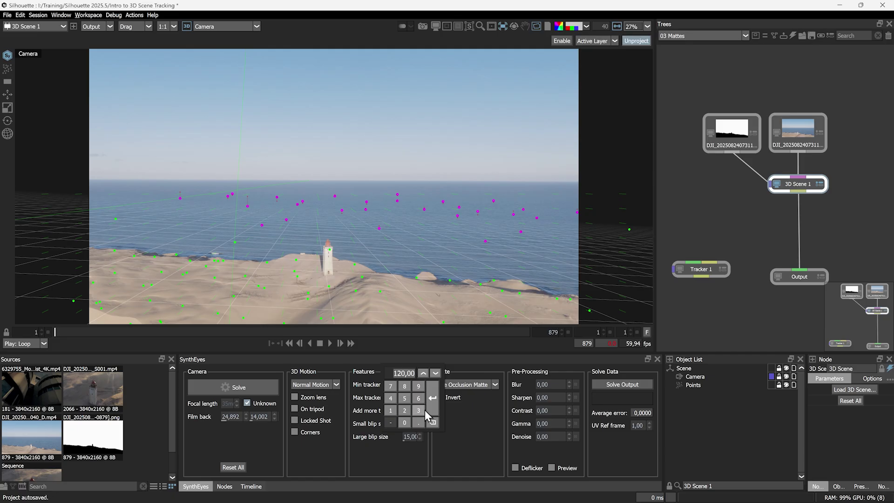
type("879")
key("Return")
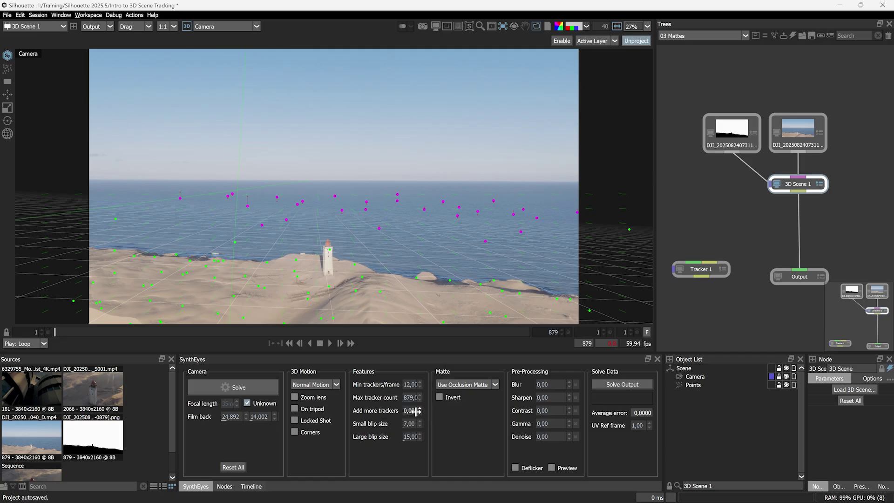
left_click(411, 385)
type("2")
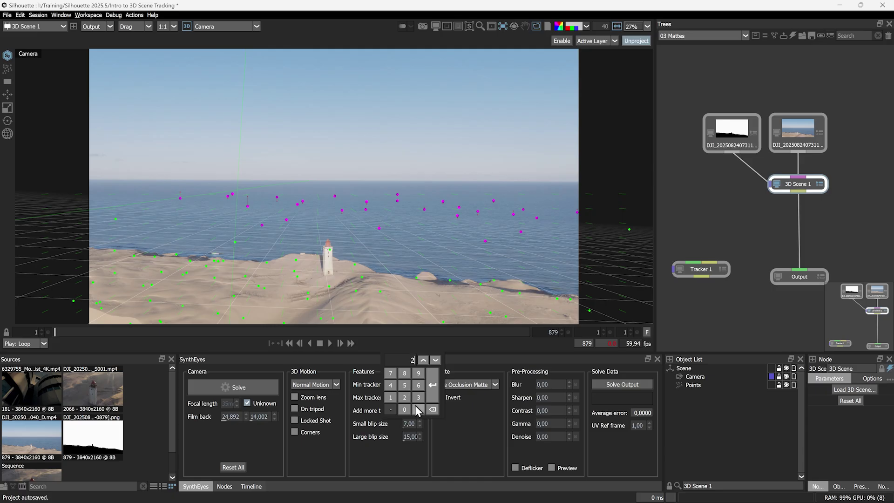
type("4")
key("Return")
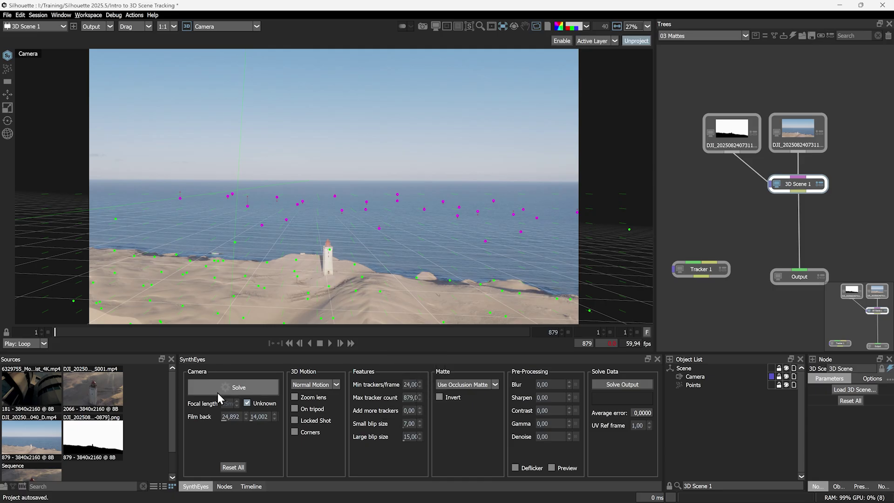
left_click(217, 393)
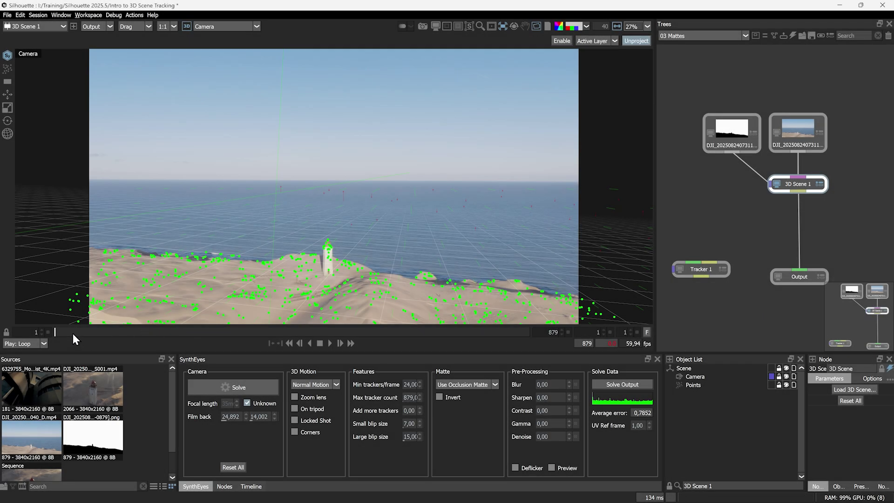
- Scrub and play the re-solved coastline shot through to frame 879
left_click_drag(56, 332, 325, 333)
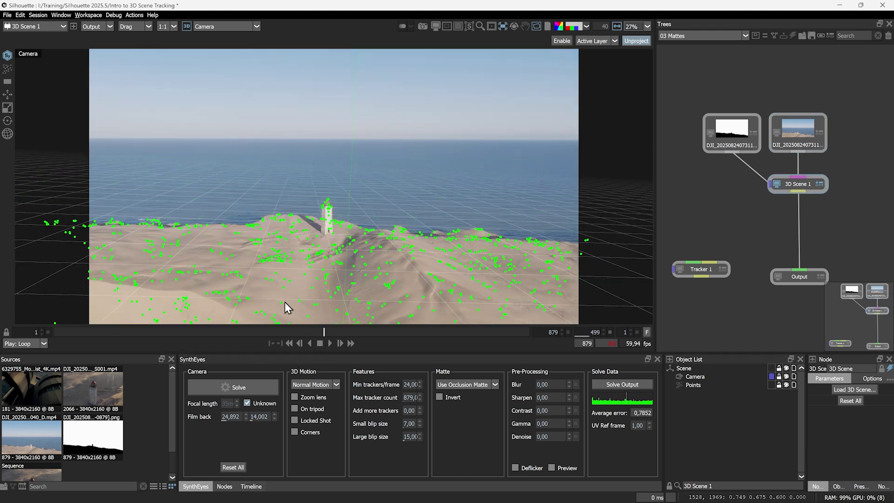
left_click_drag(326, 333, 355, 332)
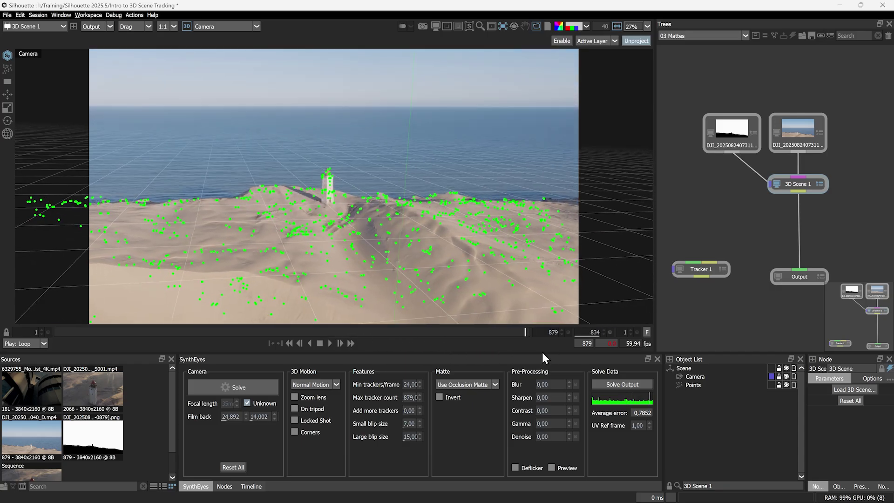
left_click(320, 343)
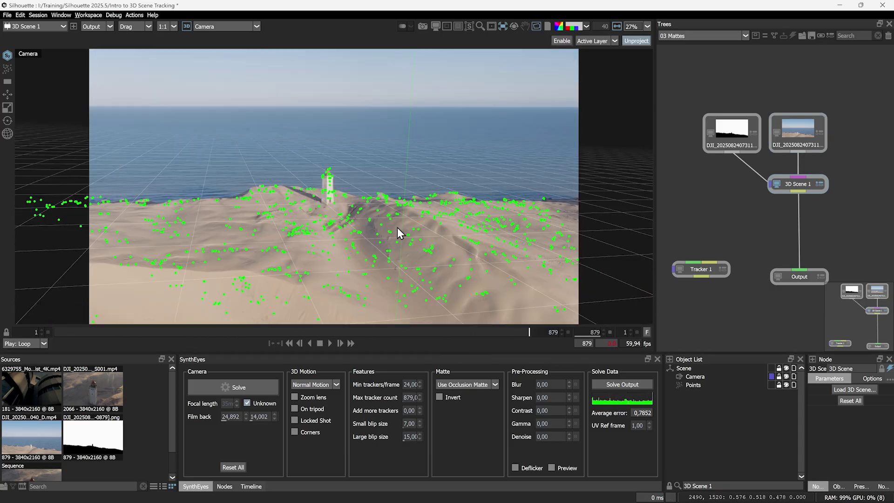